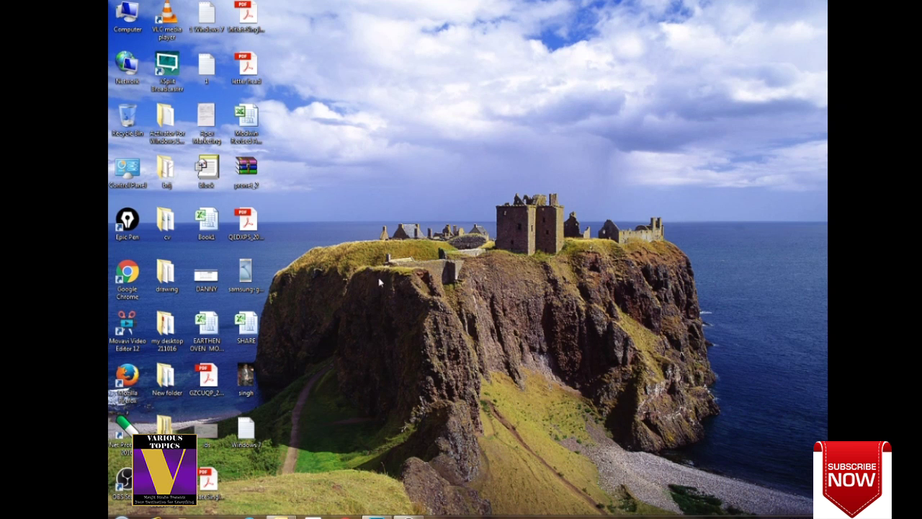
left_click(249, 517)
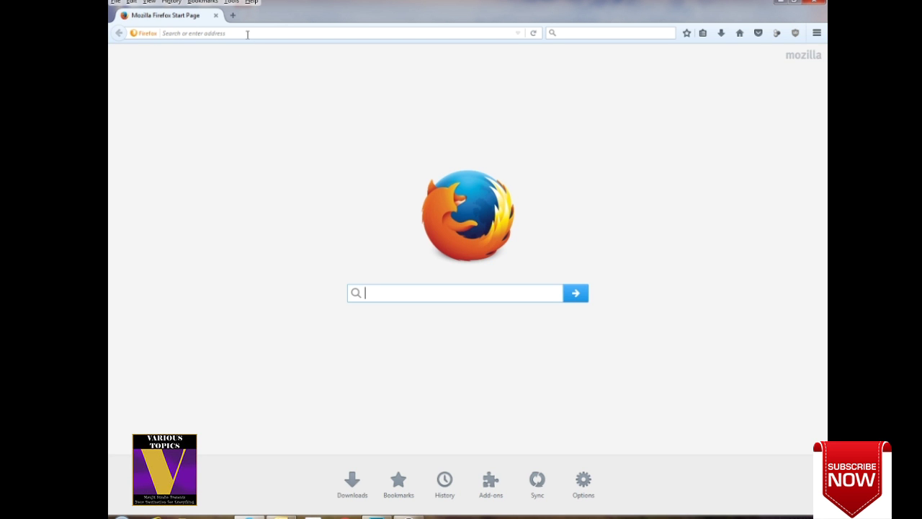
left_click(247, 34)
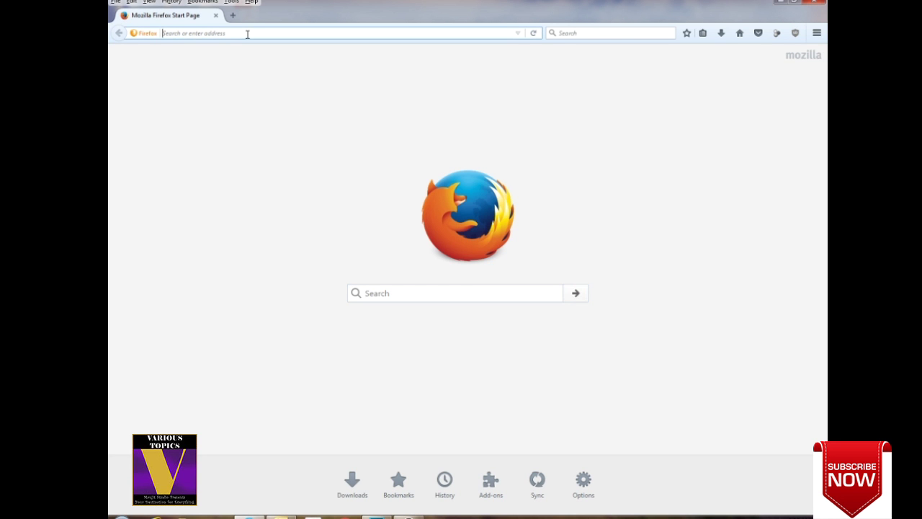
type("www.google.com")
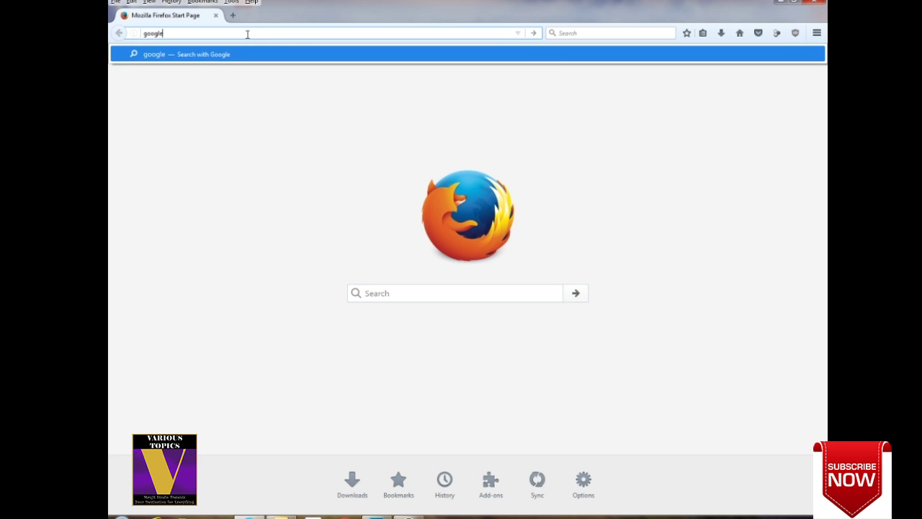
key("Return")
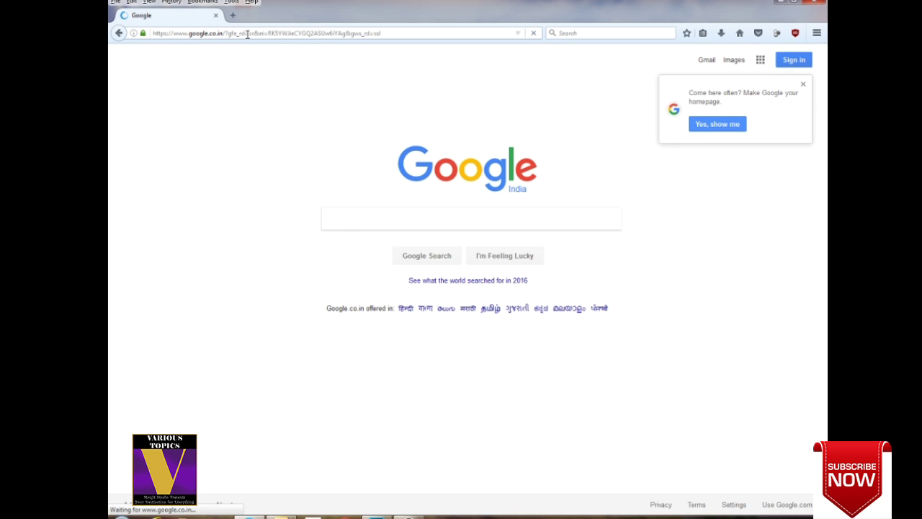
Search Google for 'affiliate amazon'.
left_click(343, 224)
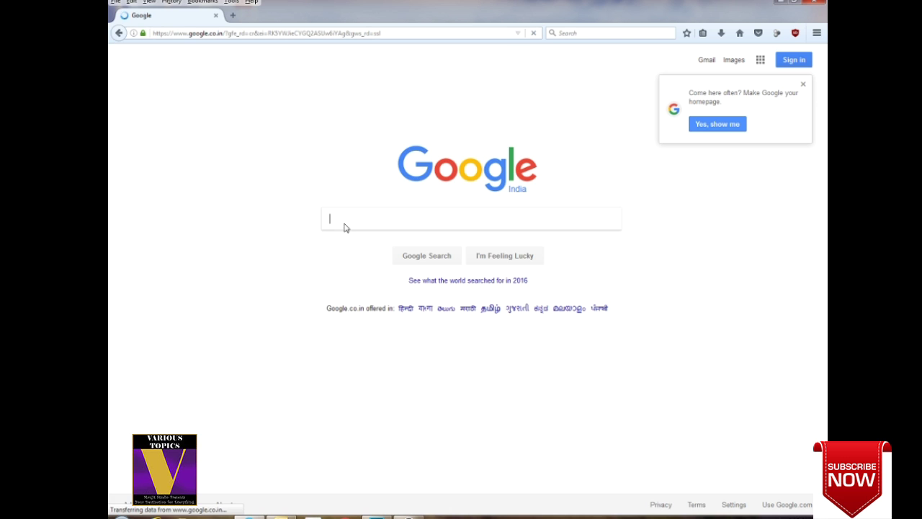
type("af")
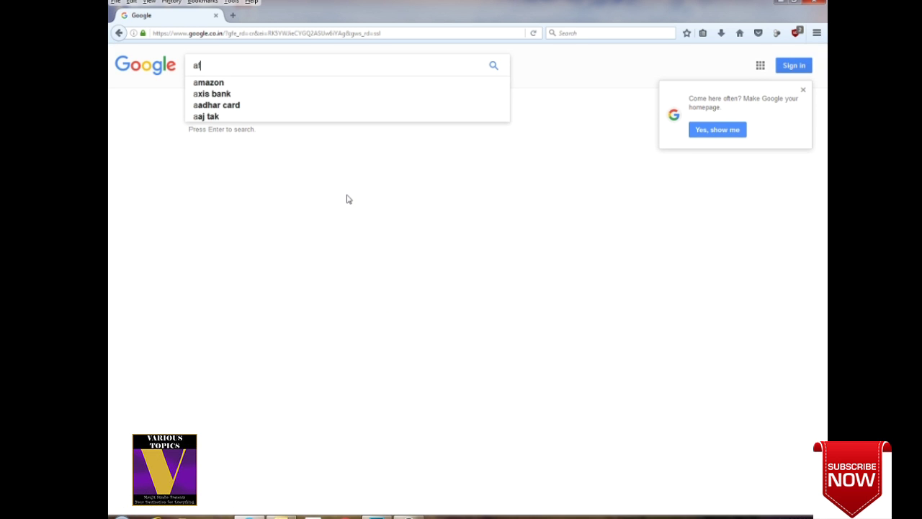
type("fil")
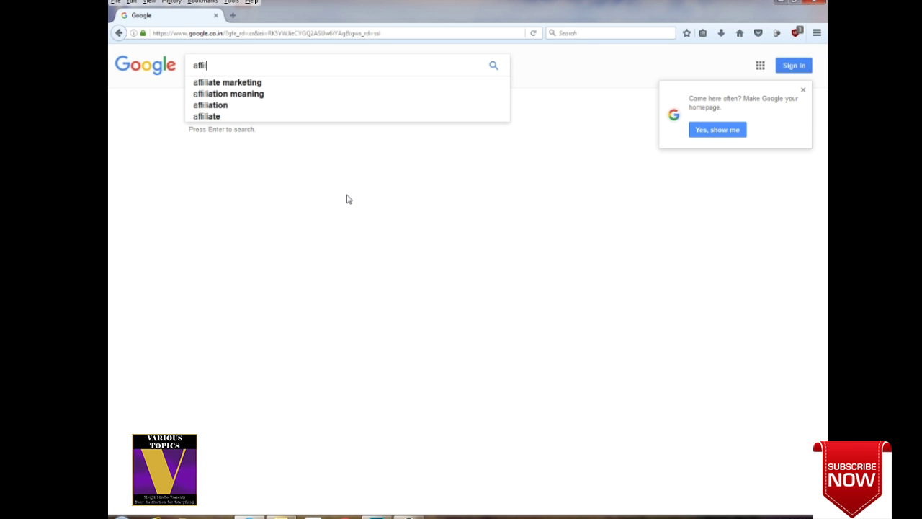
type("iate ")
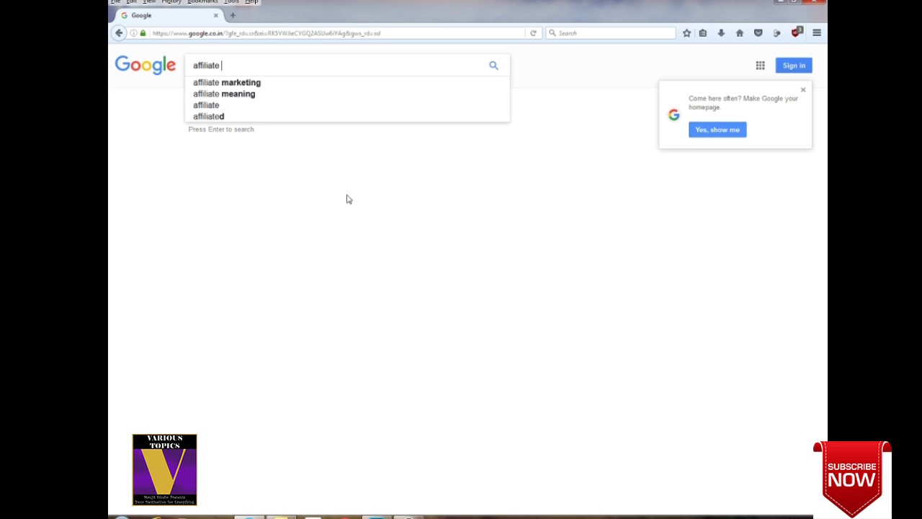
type("amazon")
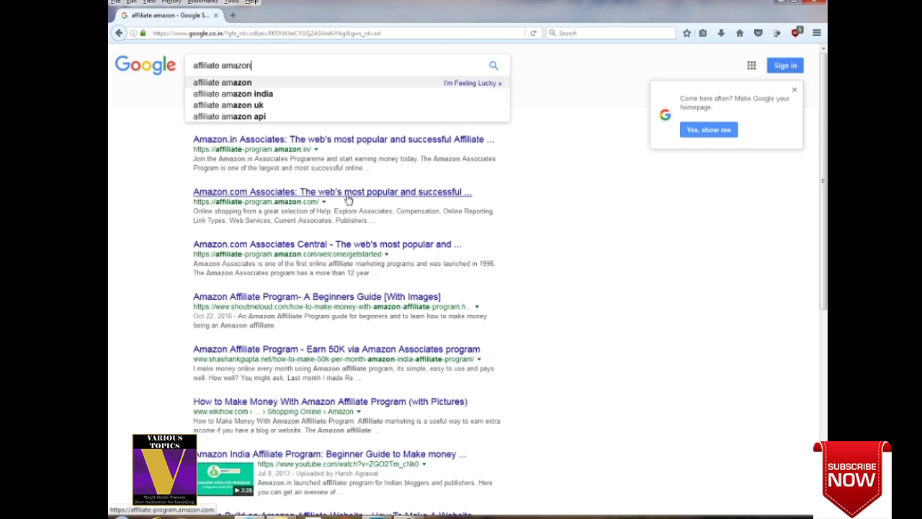
key("Return")
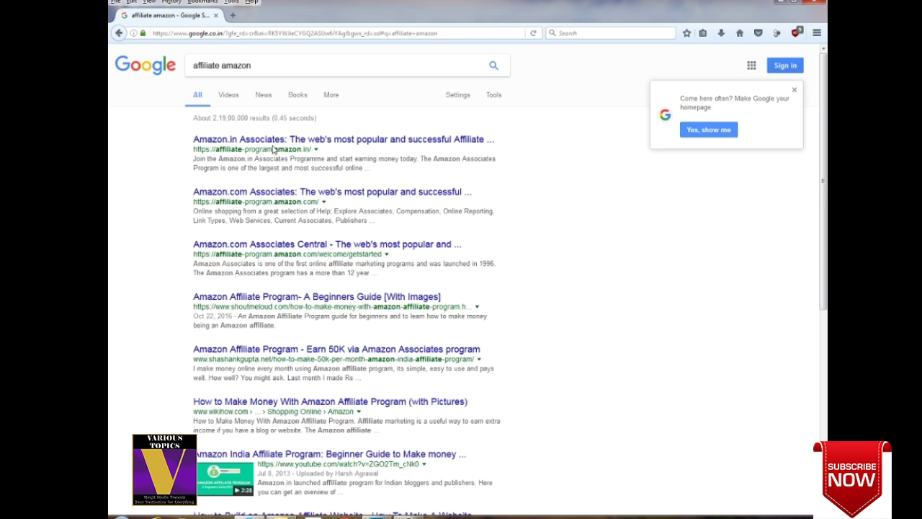
Open the Amazon.in Associates result and scroll through its home page.
left_click(272, 143)
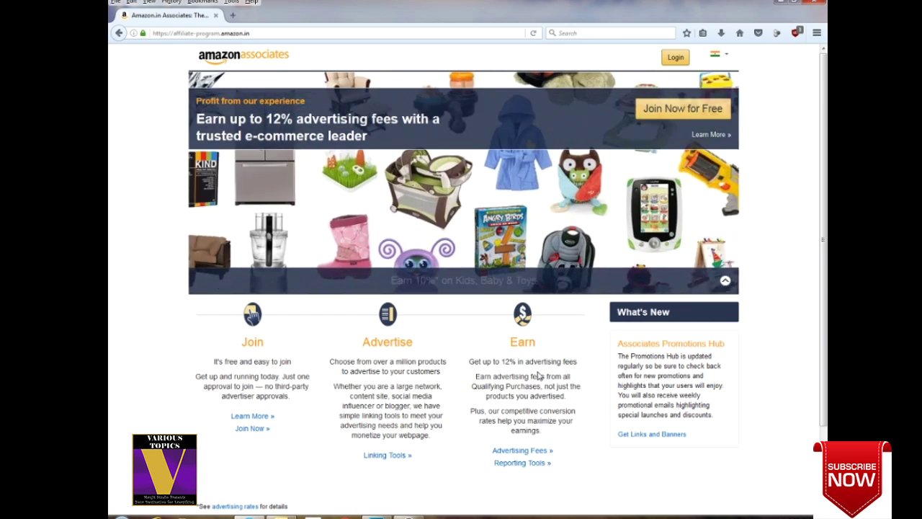
scroll(539, 375, "down", 1)
scroll(539, 375, "down", 2)
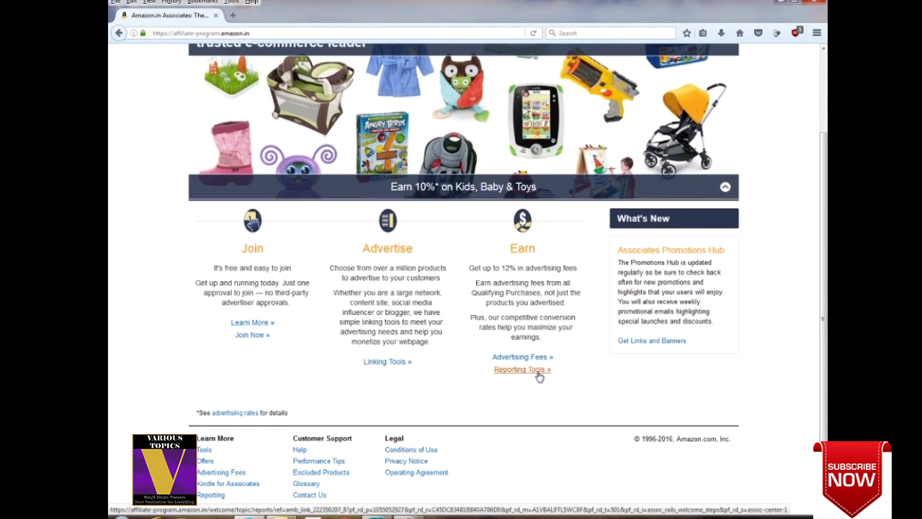
scroll(539, 375, "up", 2)
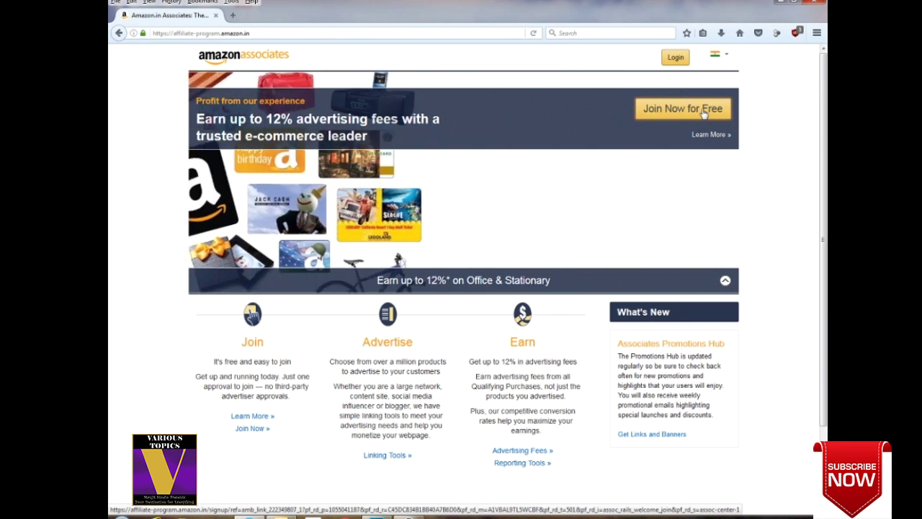
Start 'Join Now for Free' as a new customer with an e-mail address and reach the registration form.
left_click(704, 114)
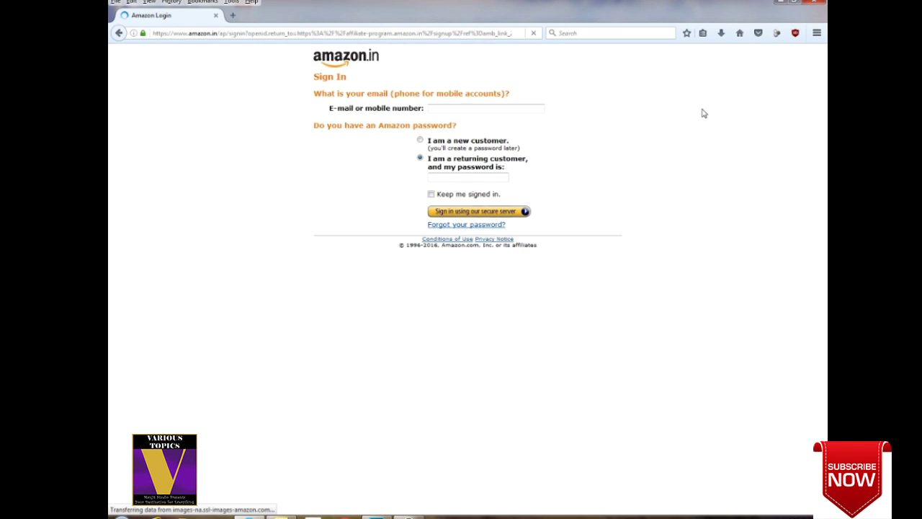
left_click(440, 111)
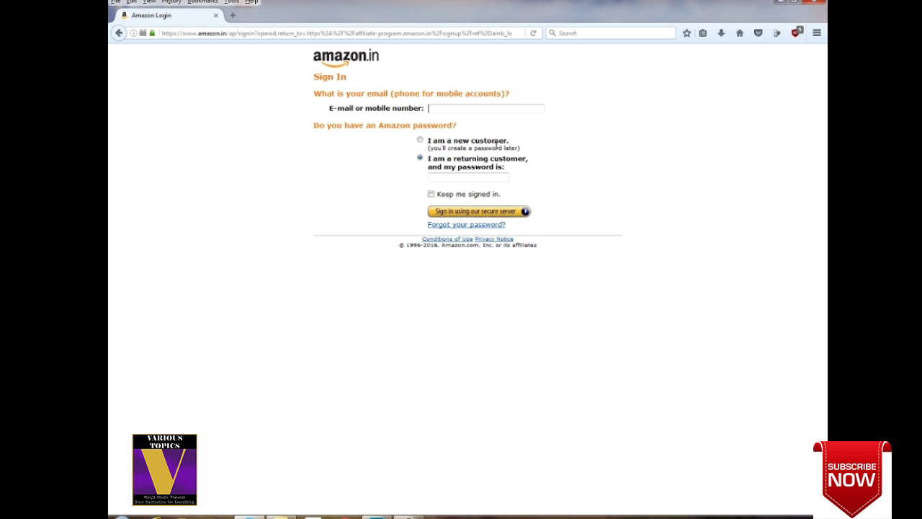
left_click(421, 140)
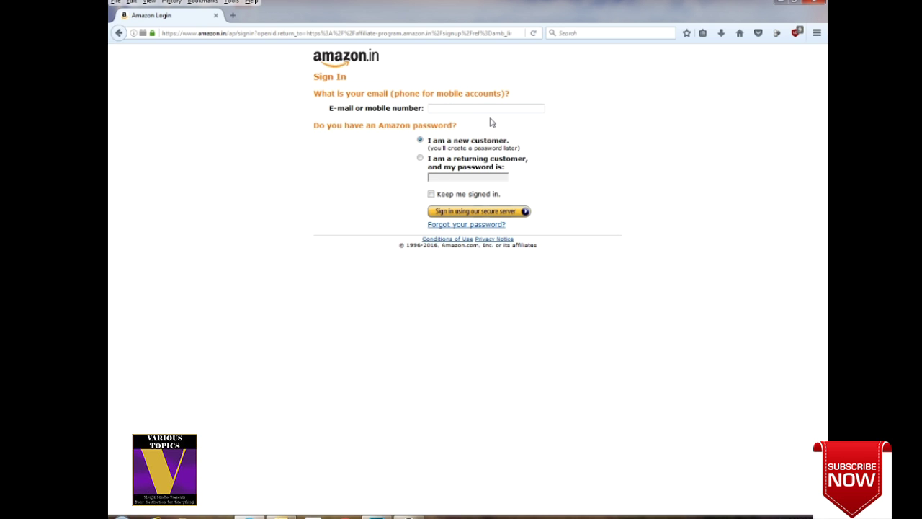
left_click(474, 214)
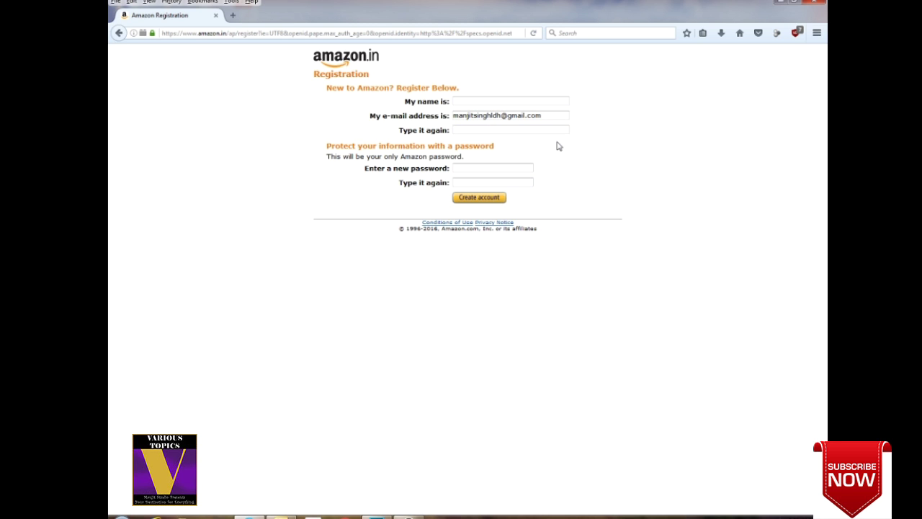
key("Tab")
left_click(476, 181)
Go back twice to the Associates home page and open the Login page.
left_click(119, 34)
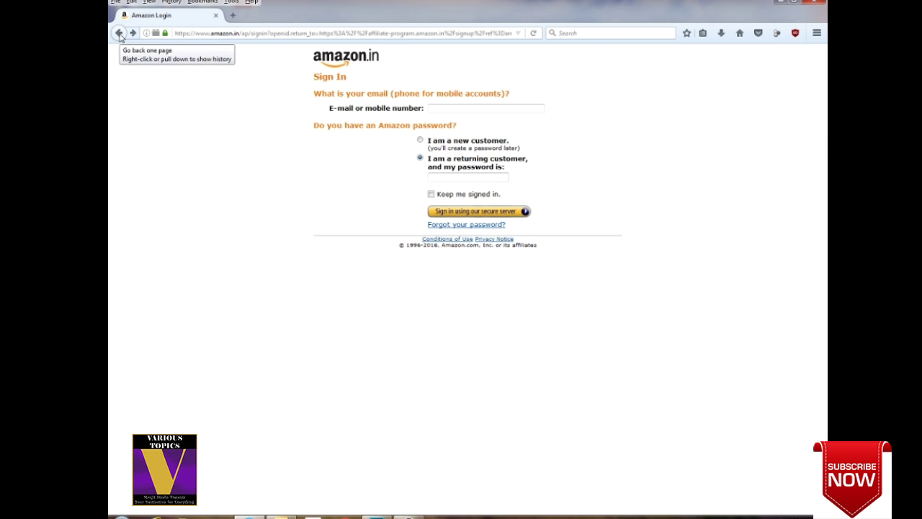
left_click(119, 34)
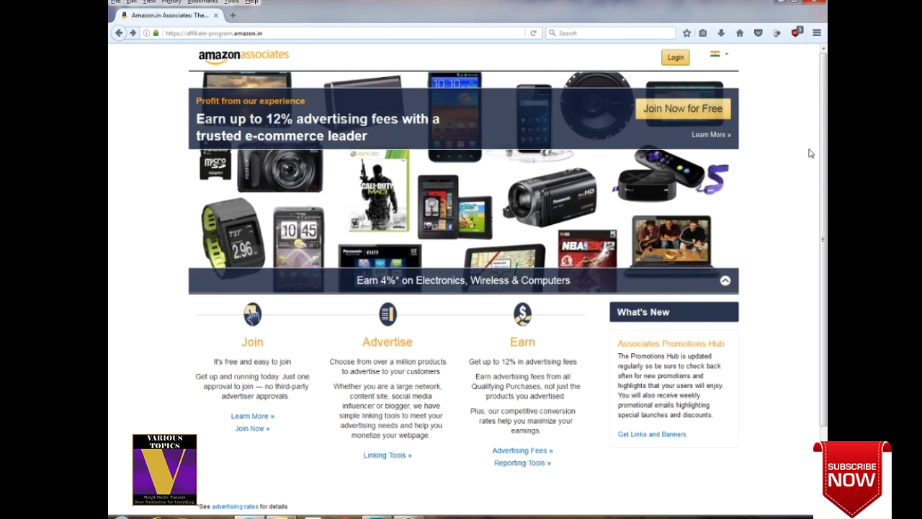
left_click(676, 57)
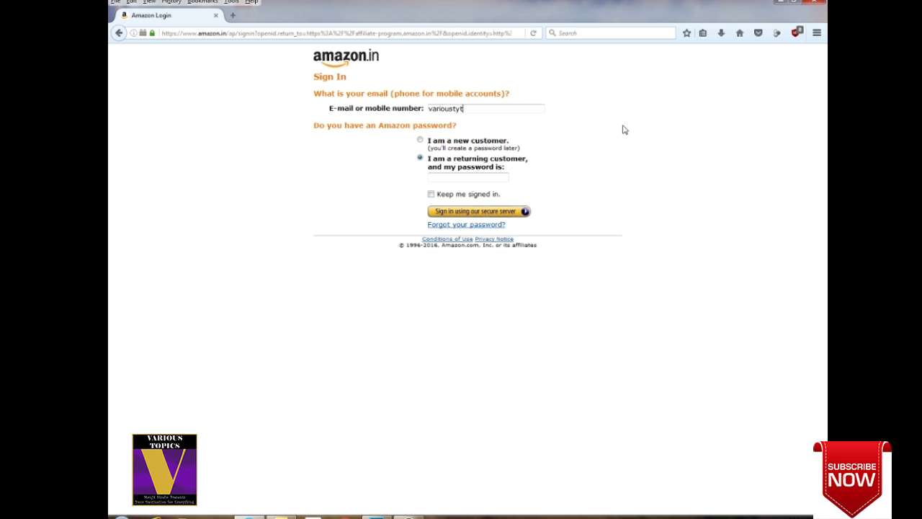
Sign in with the existing account's e-mail and password.
key("Tab")
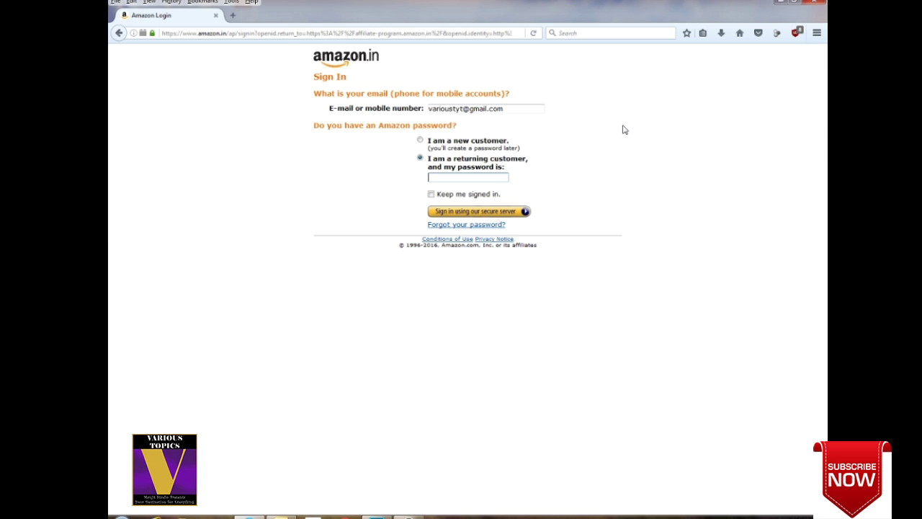
type("•••••••••••")
key("Return")
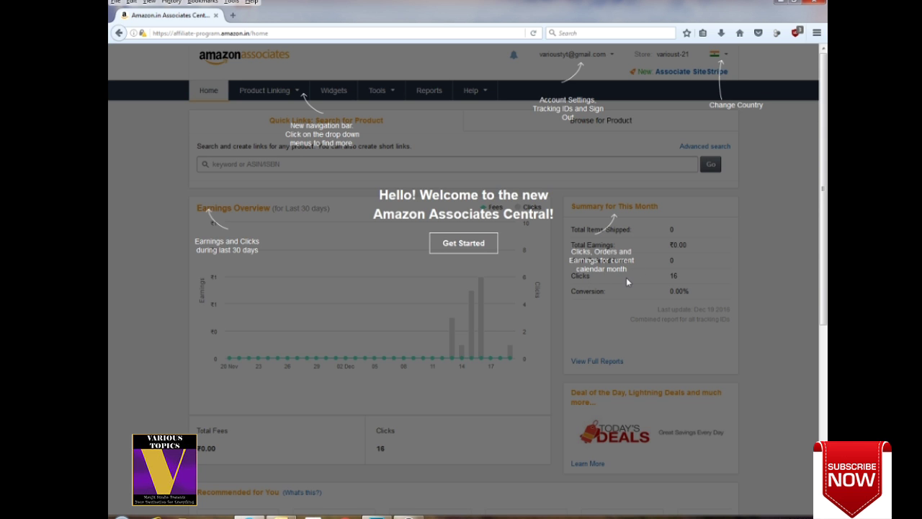
Close the welcome overlay with Get Started and highlight the Summary for This Month heading.
left_click(530, 253)
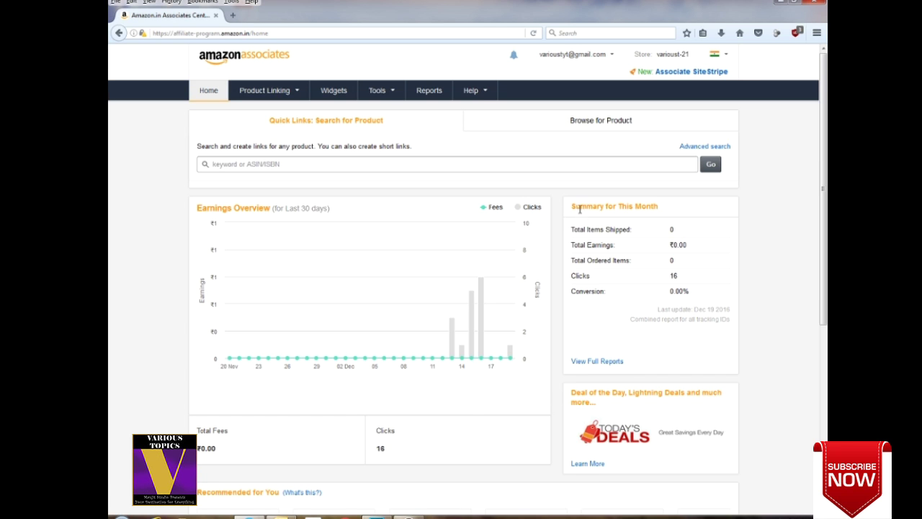
left_click_drag(572, 208, 660, 206)
left_click(660, 207)
triple_click(660, 206)
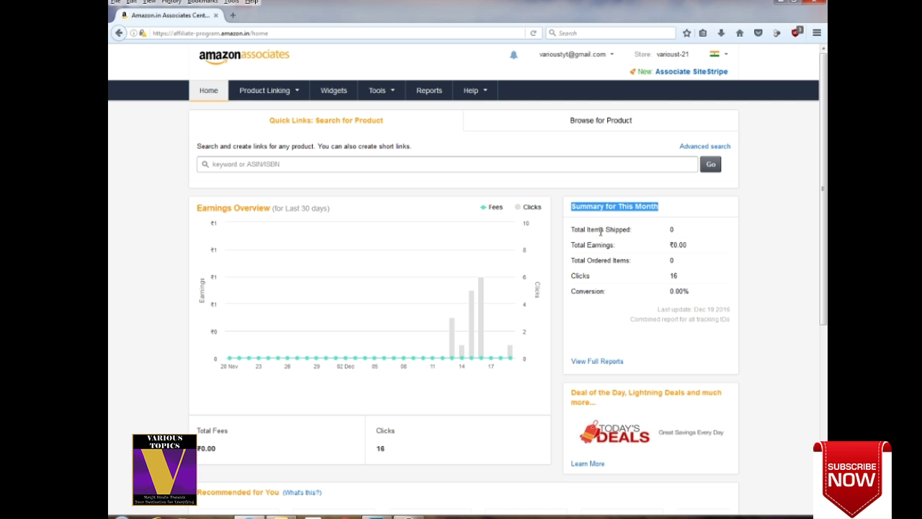
Highlight the monthly figures: items shipped, ₹0.00 earnings, ordered items and 0.00% conversion.
left_click(670, 229)
double_click(670, 230)
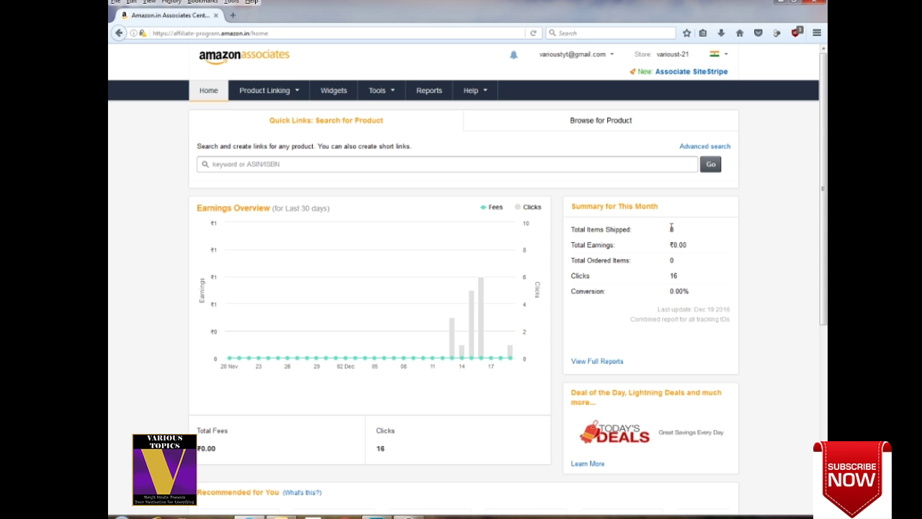
double_click(671, 231)
double_click(677, 245)
left_click(671, 261)
left_click_drag(679, 291, 692, 292)
left_click(693, 294)
left_click_drag(692, 293, 669, 291)
left_click(670, 293)
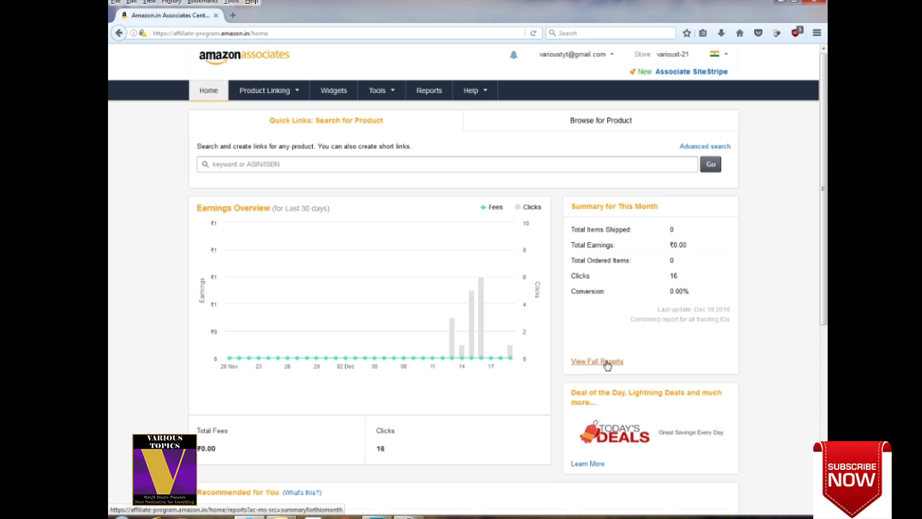
Open account settings from the account dropdown to view the Your Associates Account page.
left_click(612, 56)
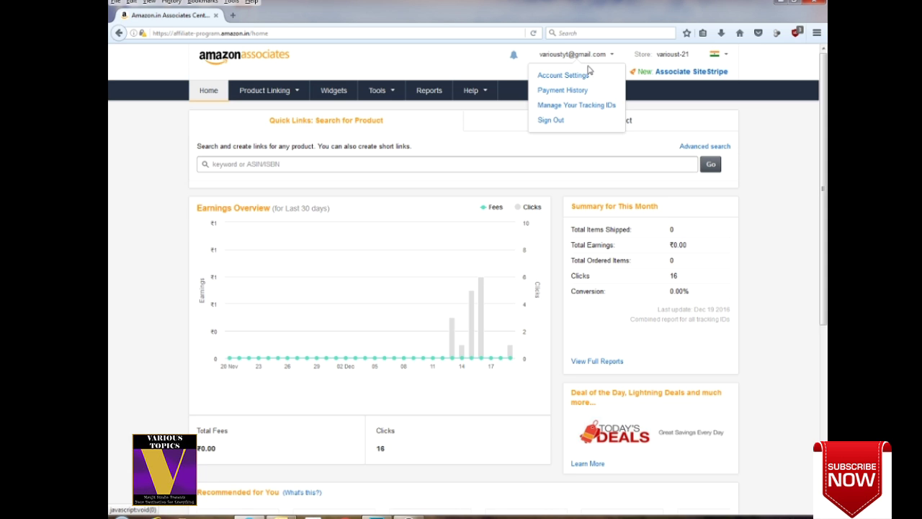
left_click(569, 76)
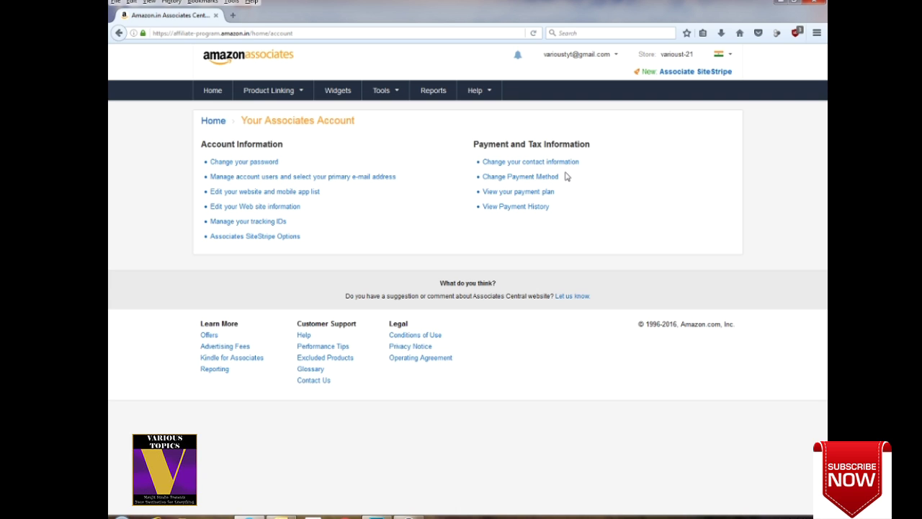
left_click(616, 57)
left_click(567, 91)
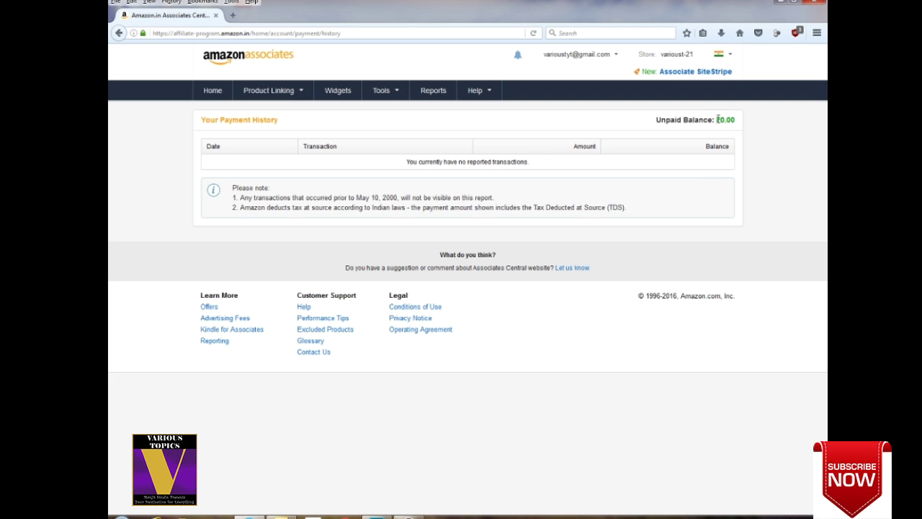
left_click_drag(724, 121, 653, 122)
left_click(686, 131)
left_click_drag(735, 120, 655, 125)
left_click(716, 133)
left_click_drag(736, 121, 656, 121)
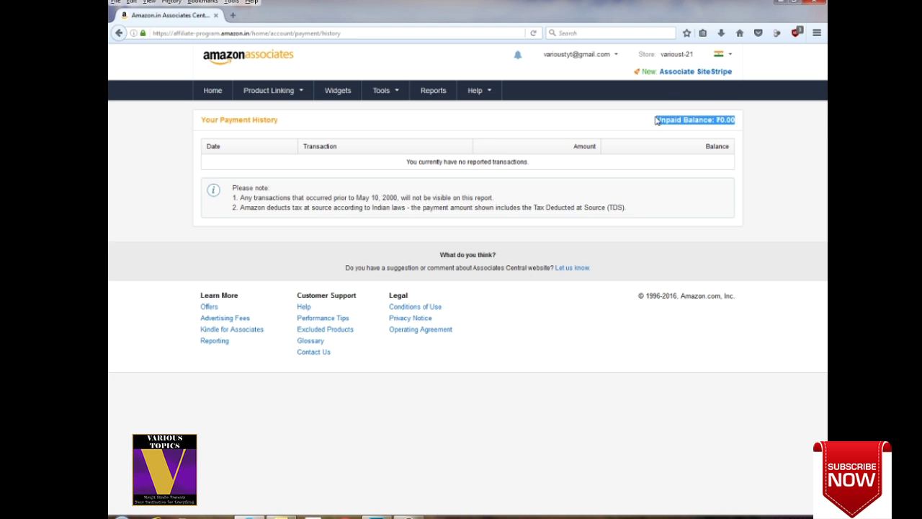
left_click(692, 142)
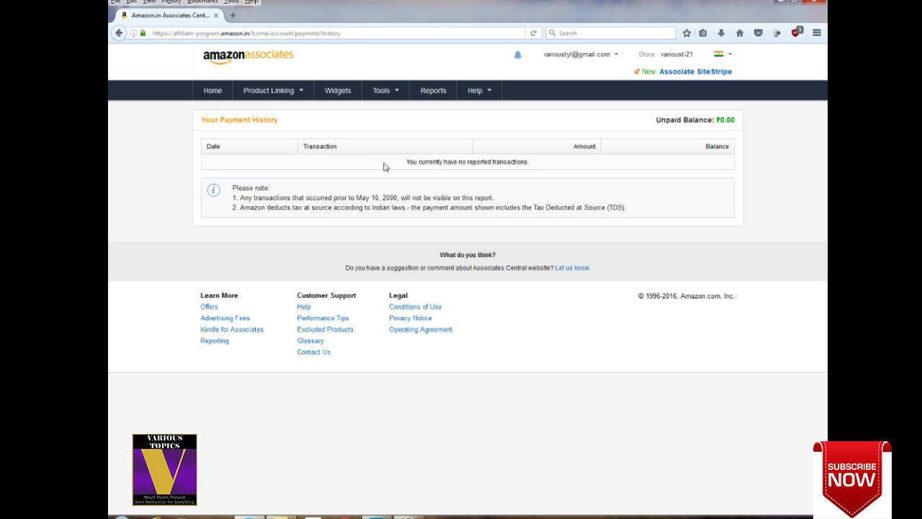
Return to the Home dashboard, inspect the 30-day earnings chart bars, and show Product Linking options.
left_click(216, 95)
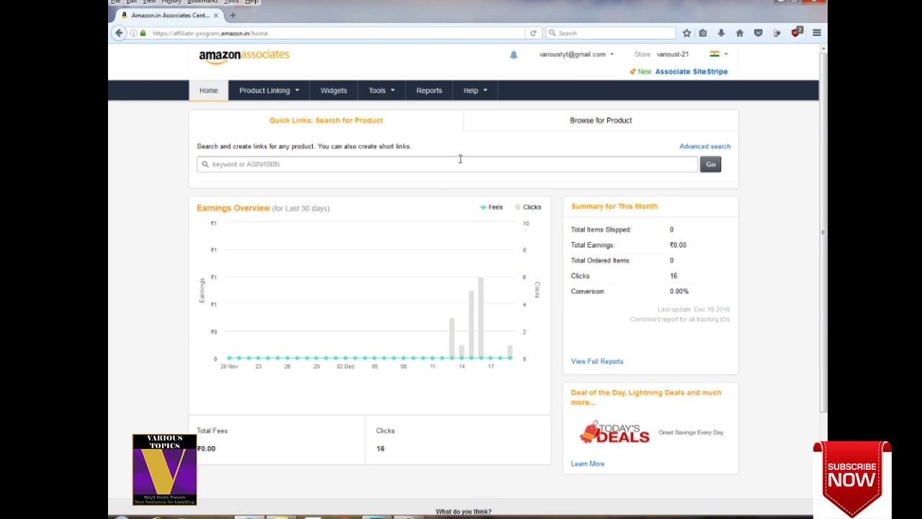
mouse_move(481, 313)
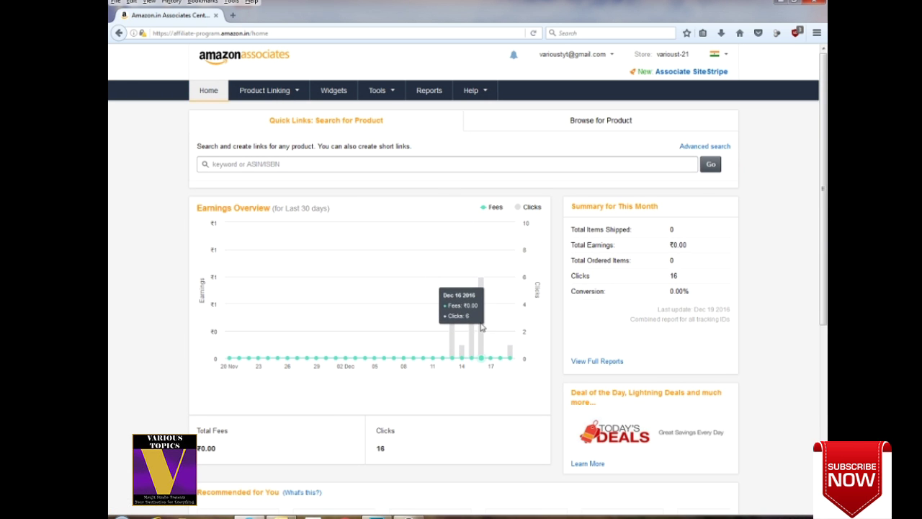
mouse_move(514, 355)
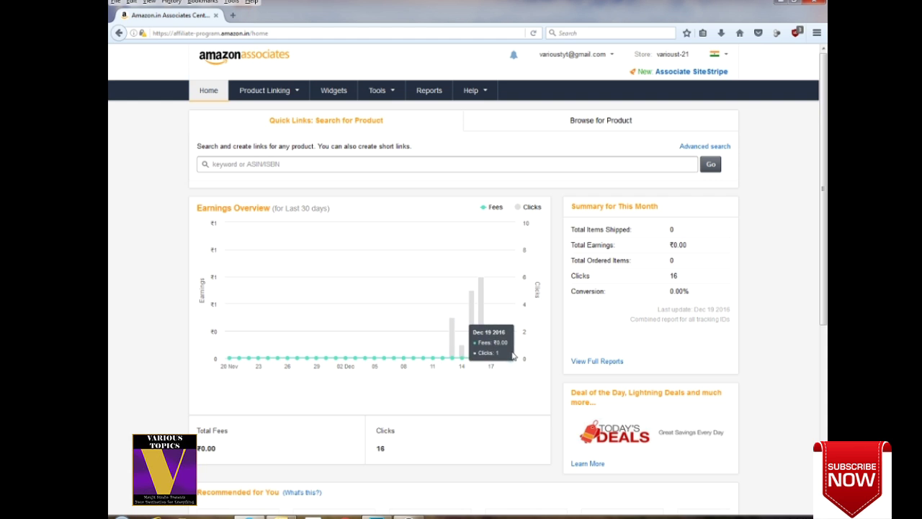
mouse_move(480, 336)
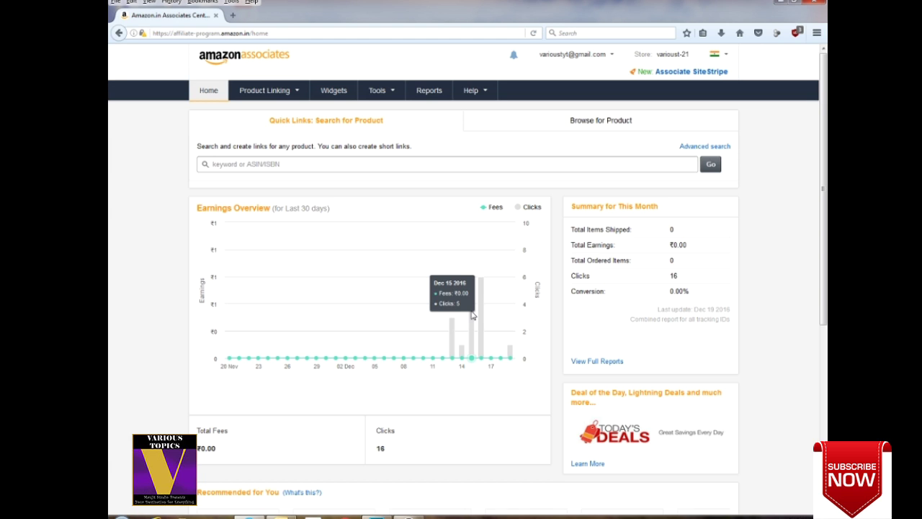
mouse_move(465, 353)
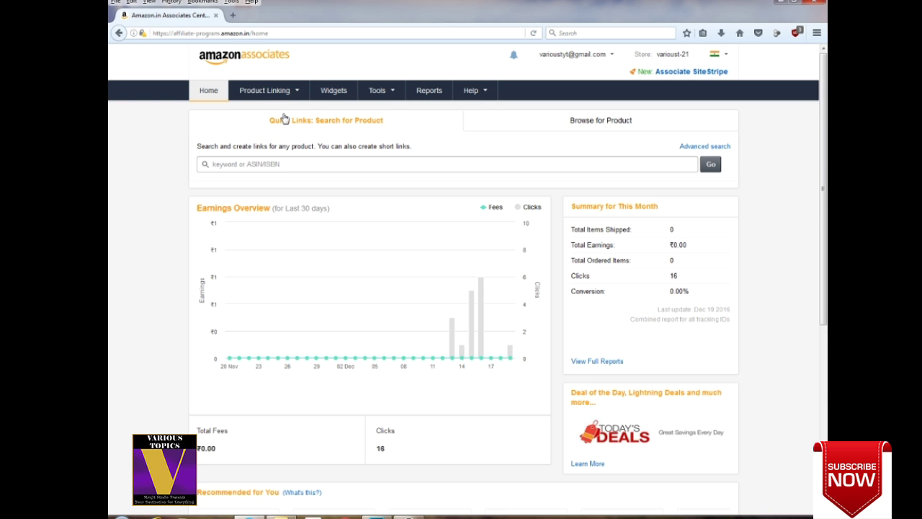
left_click(266, 91)
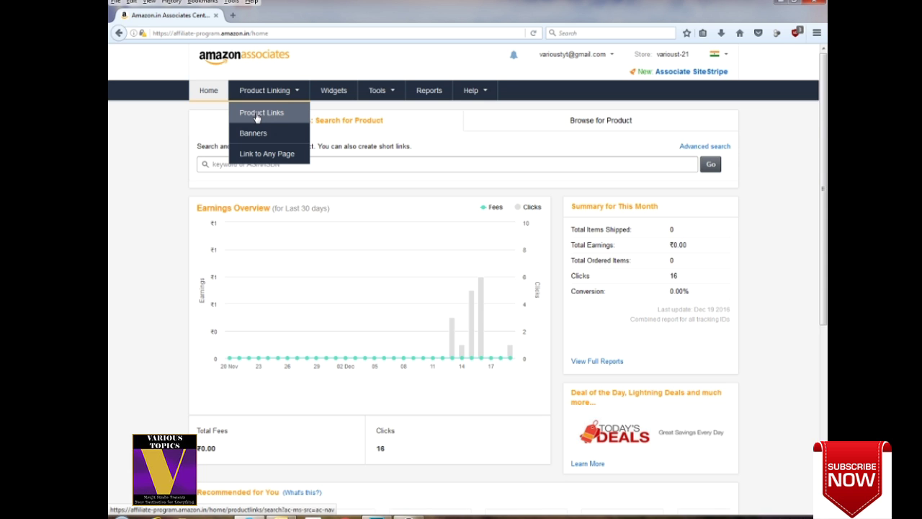
Open the Product Links page and place the cursor in the 'For' search box.
left_click(257, 118)
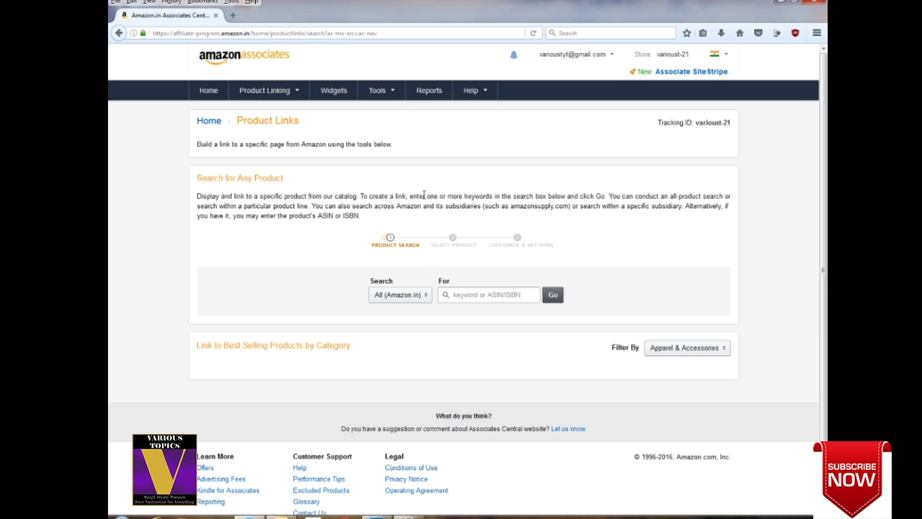
left_click(455, 295)
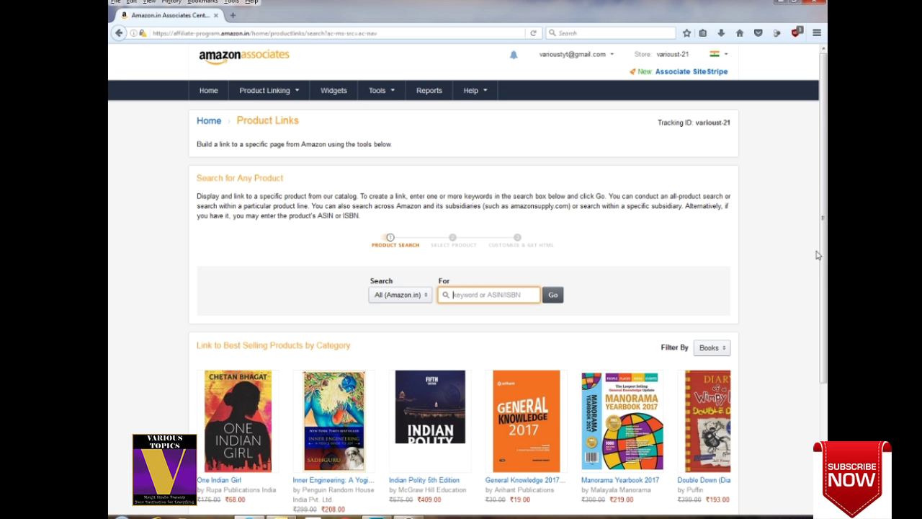
Search products for 'mobile' and highlight the Xiaomi Redmi Note 3's ₹11,999.00 price.
type("mobile")
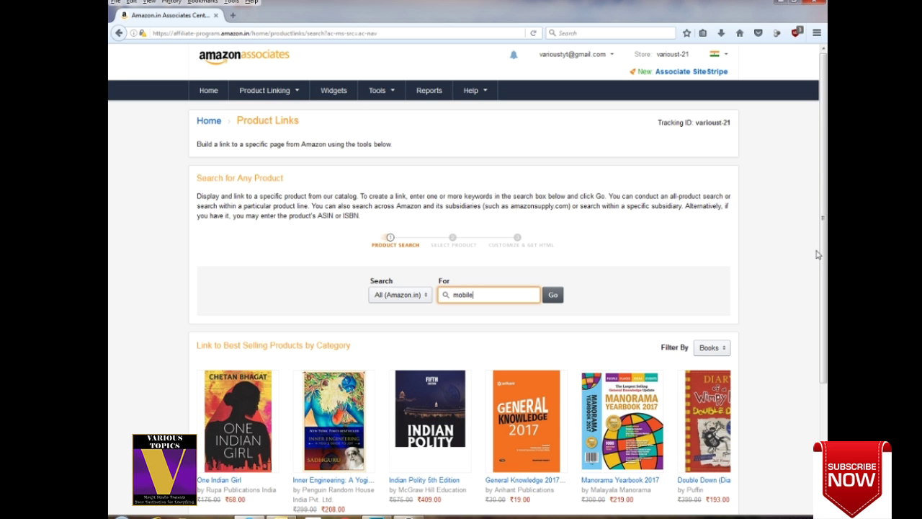
left_click(559, 296)
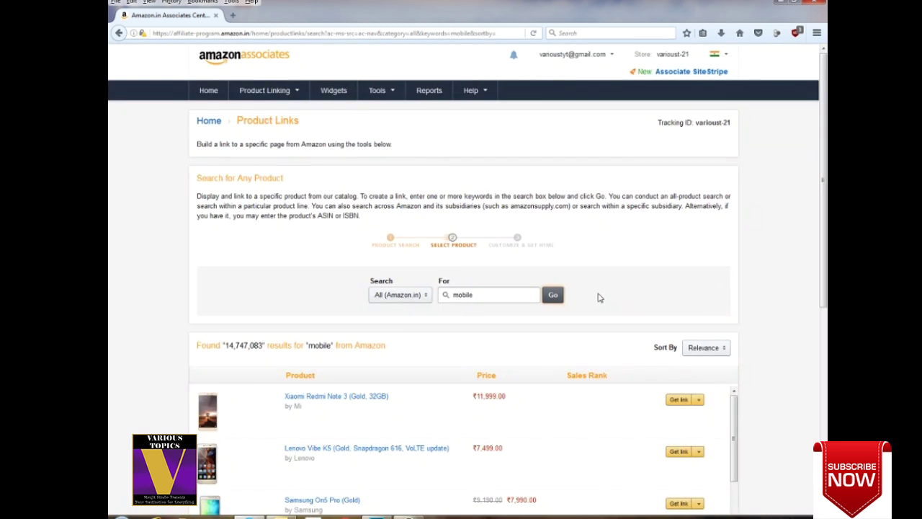
scroll(601, 298, "down", 5)
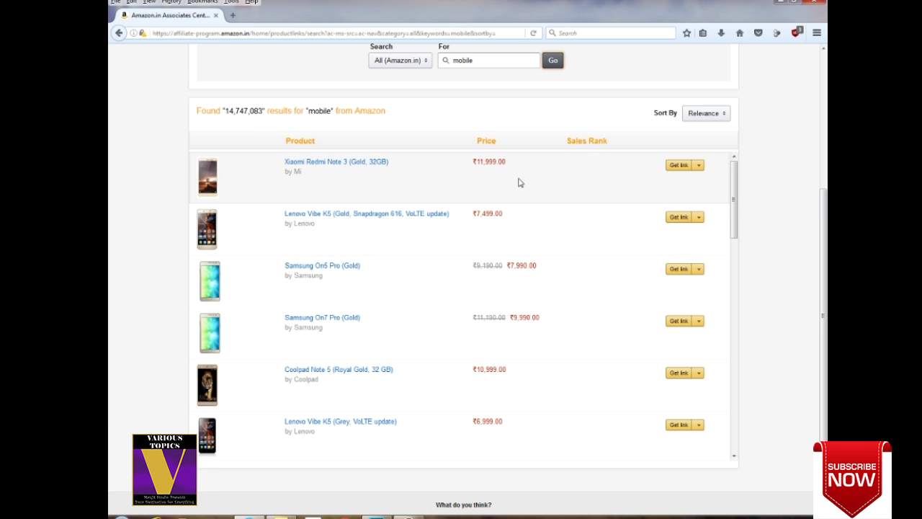
left_click_drag(508, 161, 473, 164)
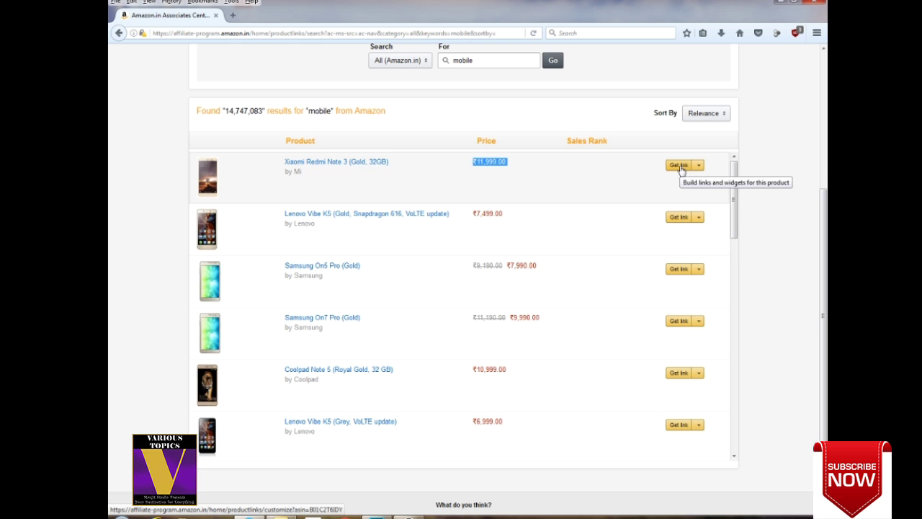
Build the Xiaomi Redmi Note 3 text-and-image link and select its iframe HTML code.
left_click(681, 168)
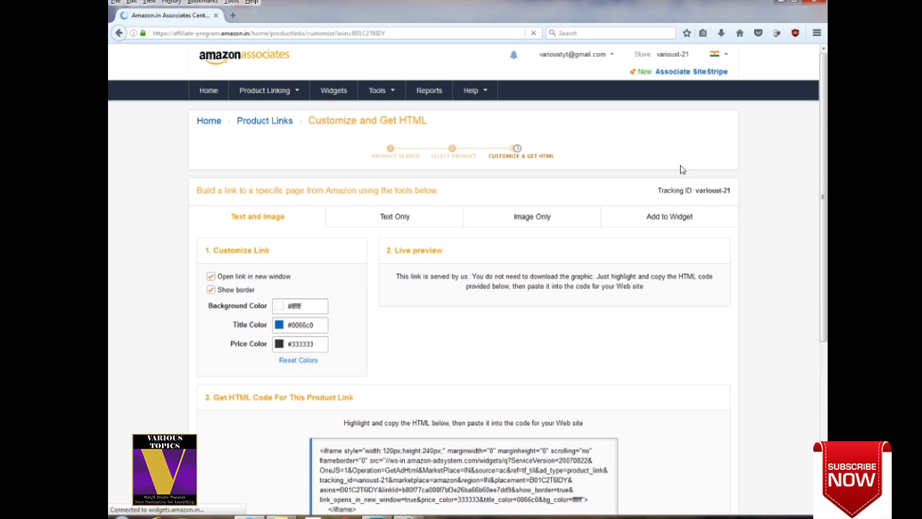
scroll(799, 213, "down", 5)
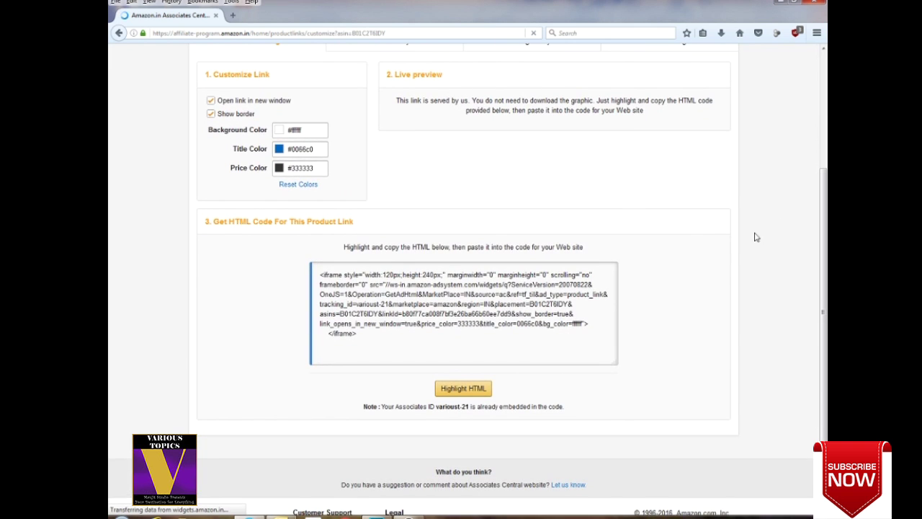
scroll(609, 250, "up", 3)
scroll(605, 254, "down", 2)
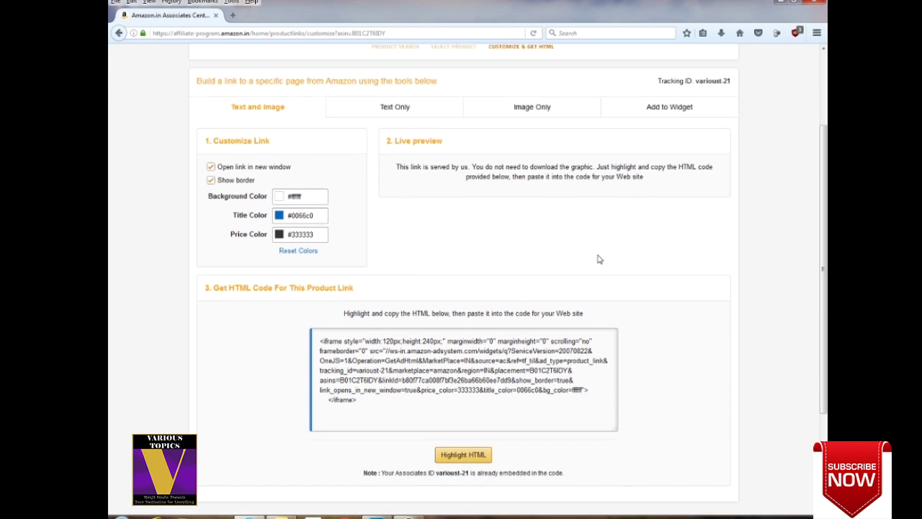
left_click(373, 343)
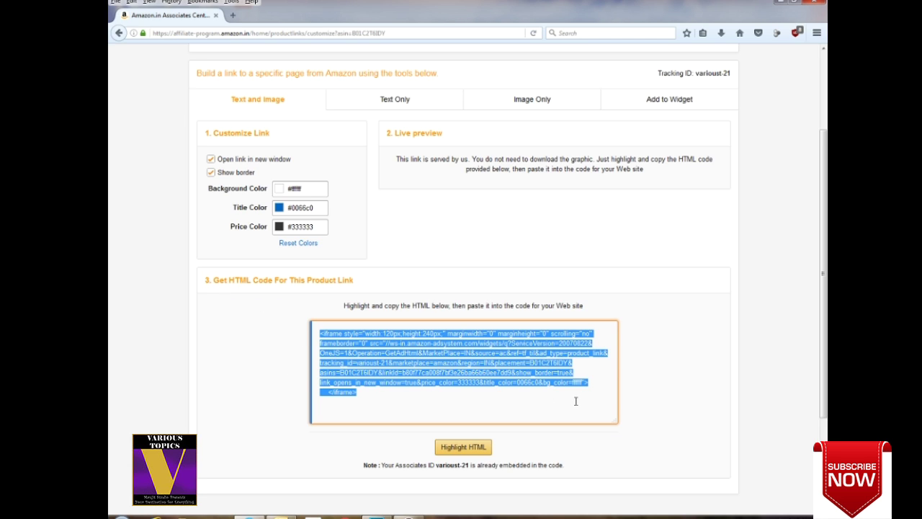
left_click(395, 101)
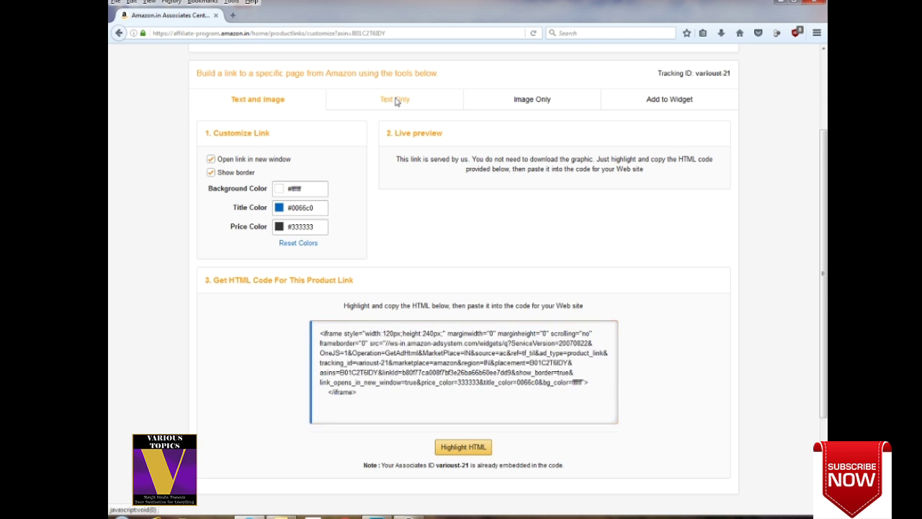
Compare the phone's Text Only and Image Only link code, then bring up the Add to Widget form.
left_click(395, 101)
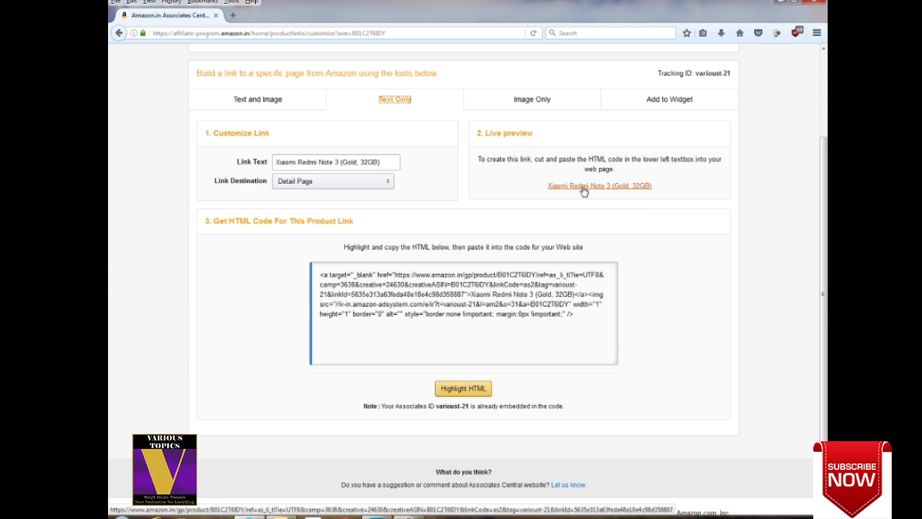
left_click(531, 99)
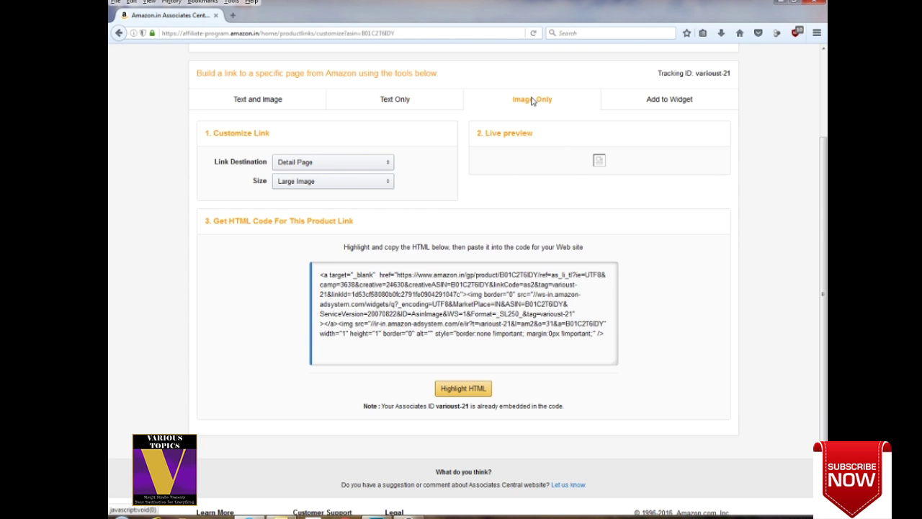
left_click(532, 101)
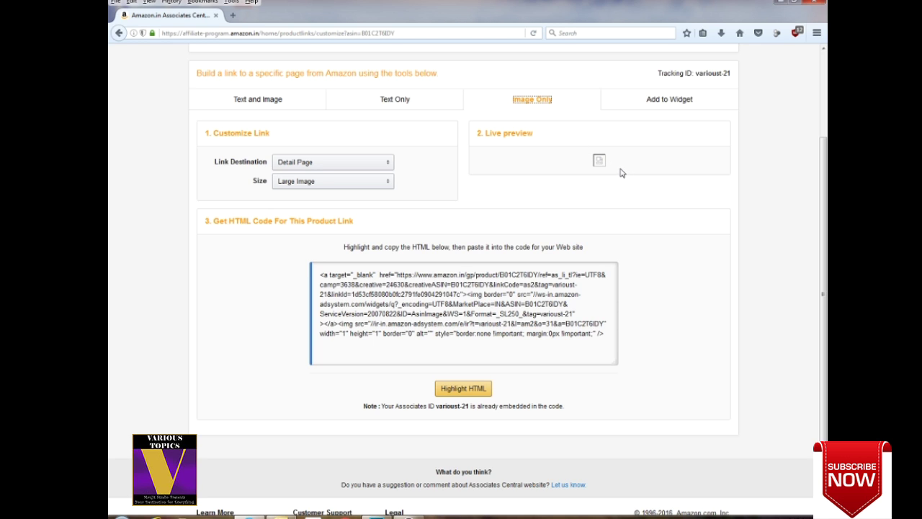
left_click(670, 101)
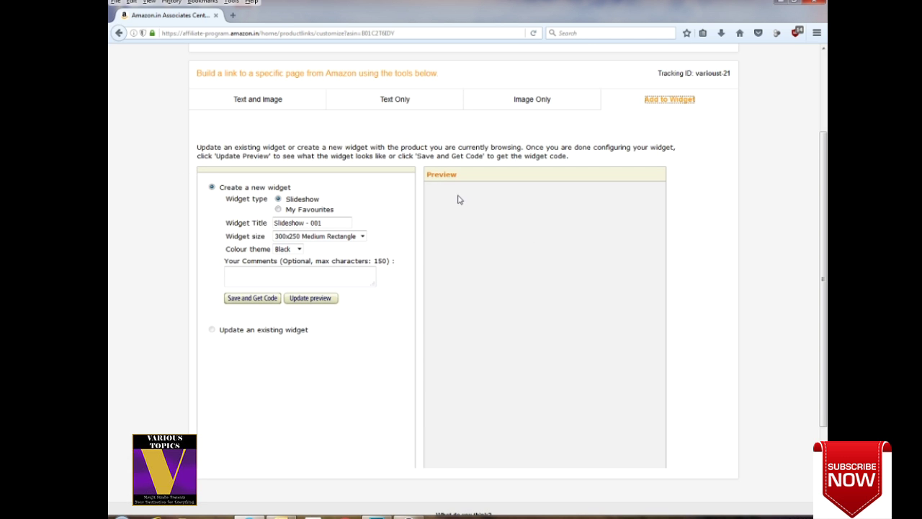
Return to the Product Links search page through the Product Linking menu.
scroll(543, 280, "down", 3)
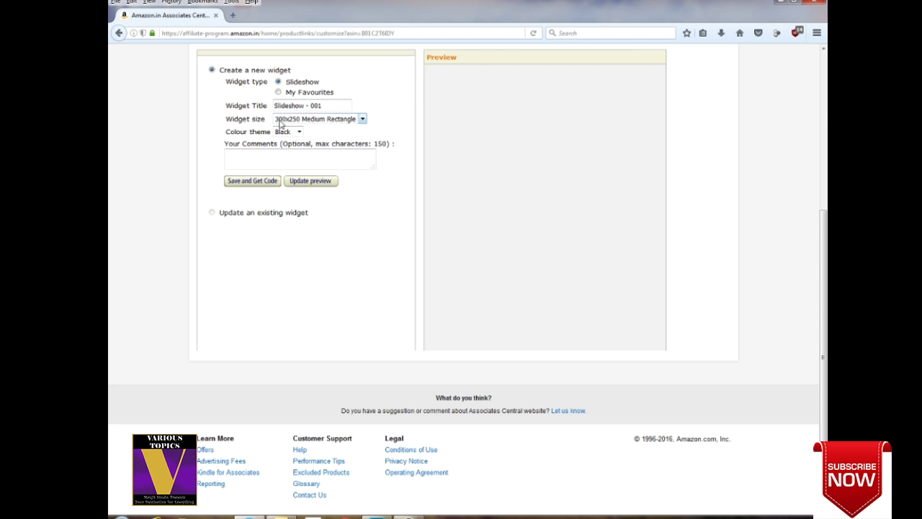
scroll(464, 220, "up", 5)
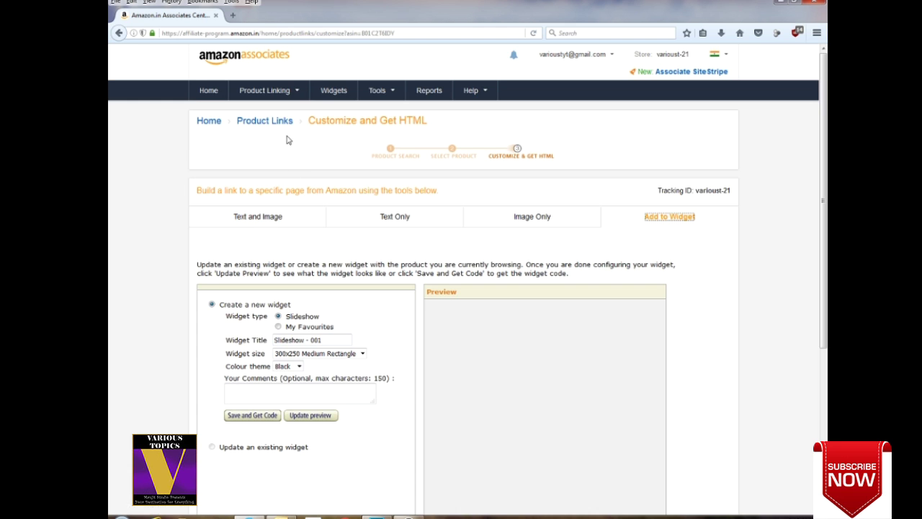
mouse_move(295, 96)
left_click(265, 114)
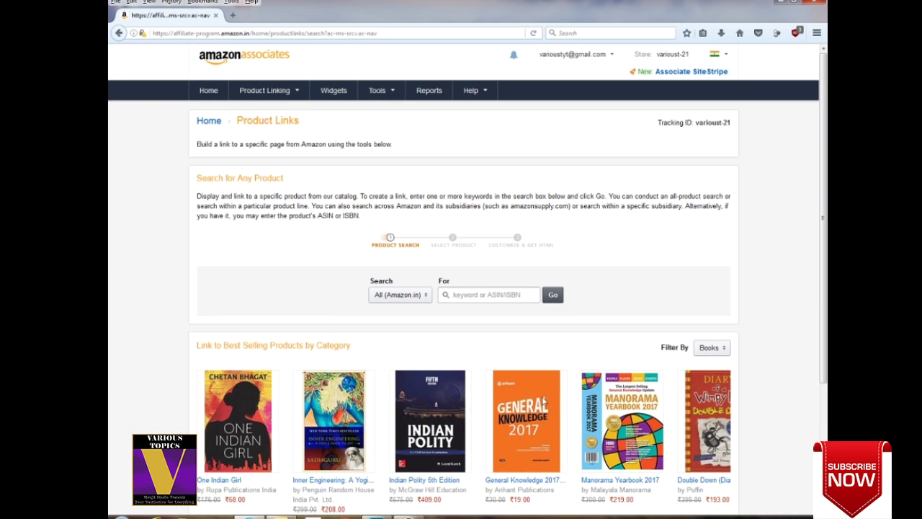
Build a link for the best-selling General Knowledge 2017 book as an image-only link.
mouse_move(508, 432)
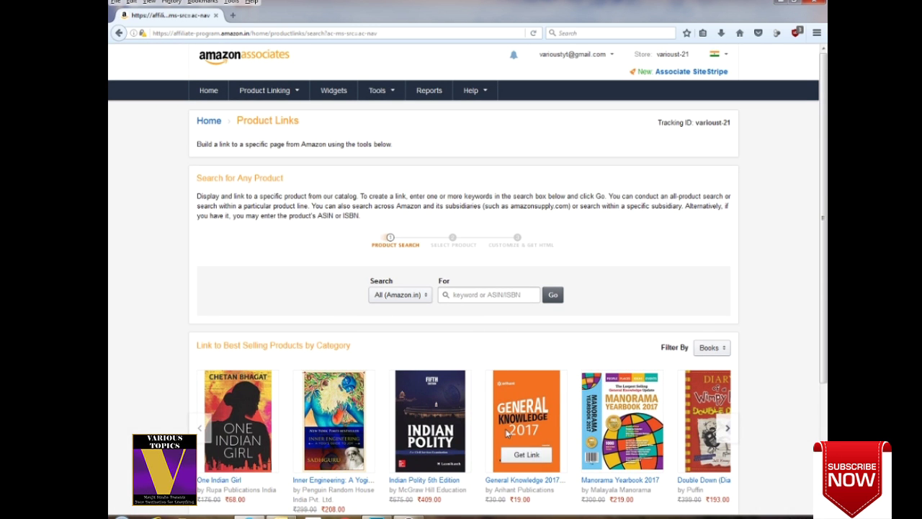
left_click(527, 455)
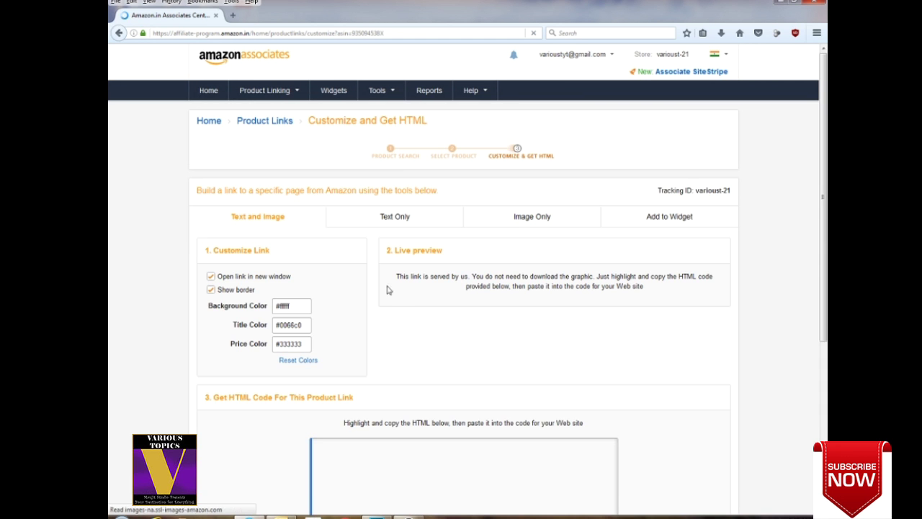
scroll(663, 329, "down", 3)
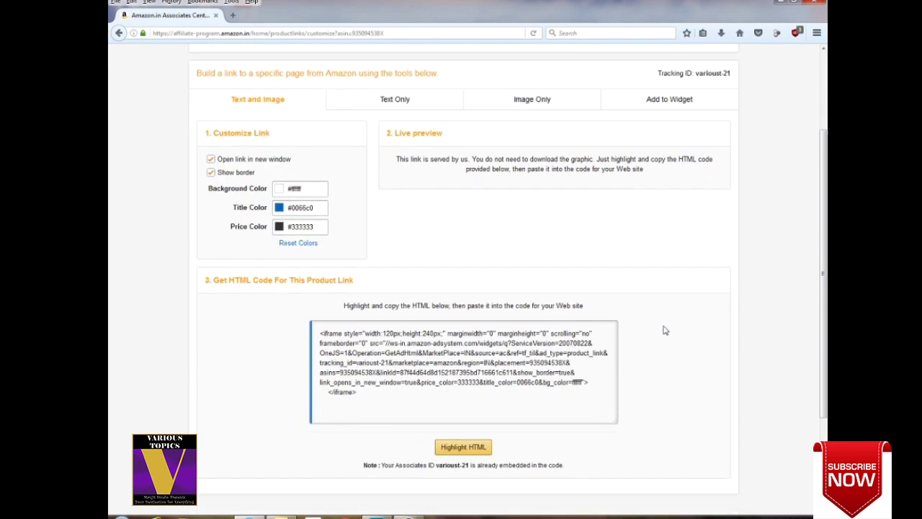
left_click(532, 100)
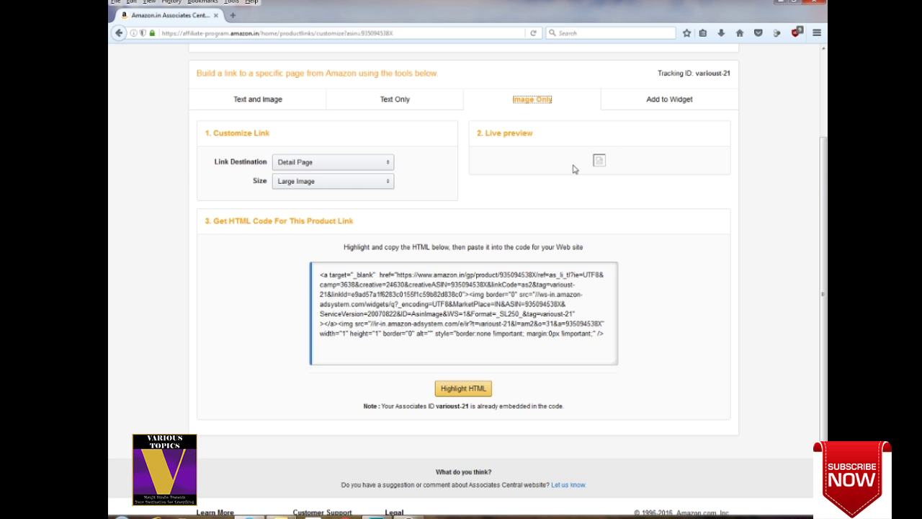
Add the General Knowledge book to a new Slideshow - 001 widget and select its embed code.
left_click(676, 102)
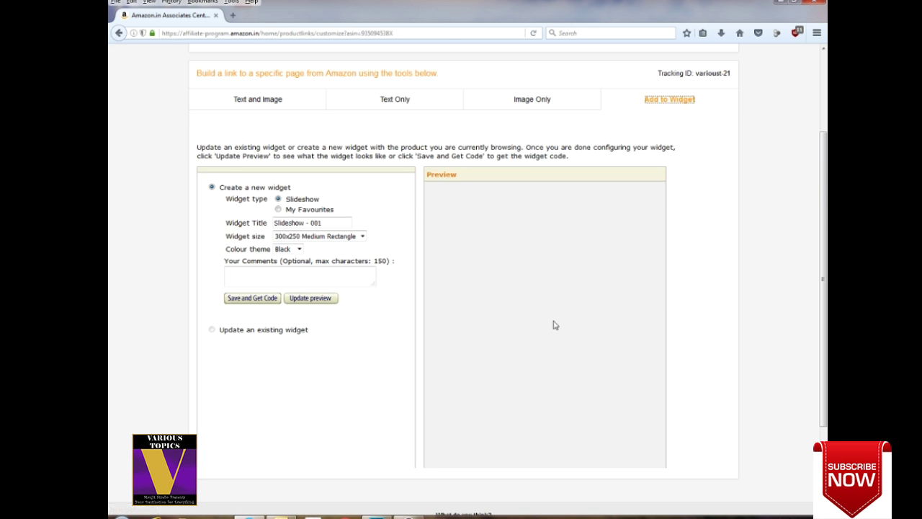
scroll(517, 308, "down", 3)
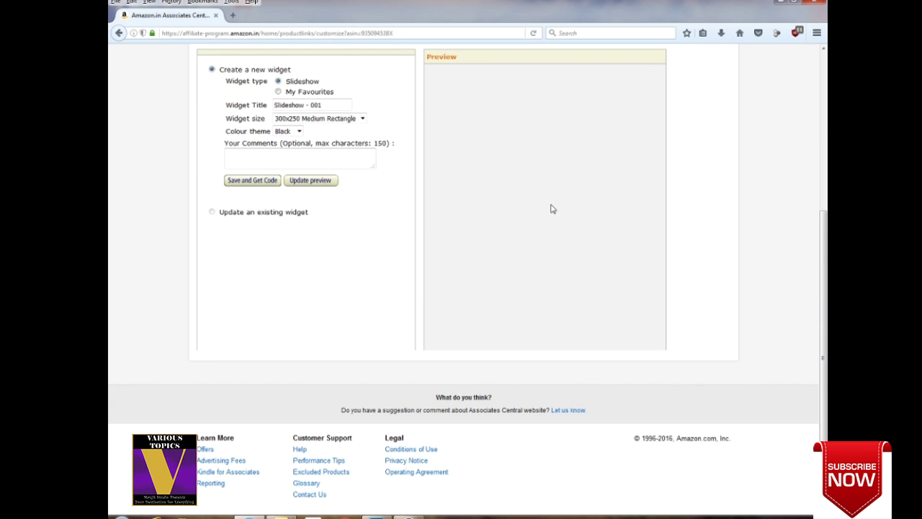
left_click(254, 183)
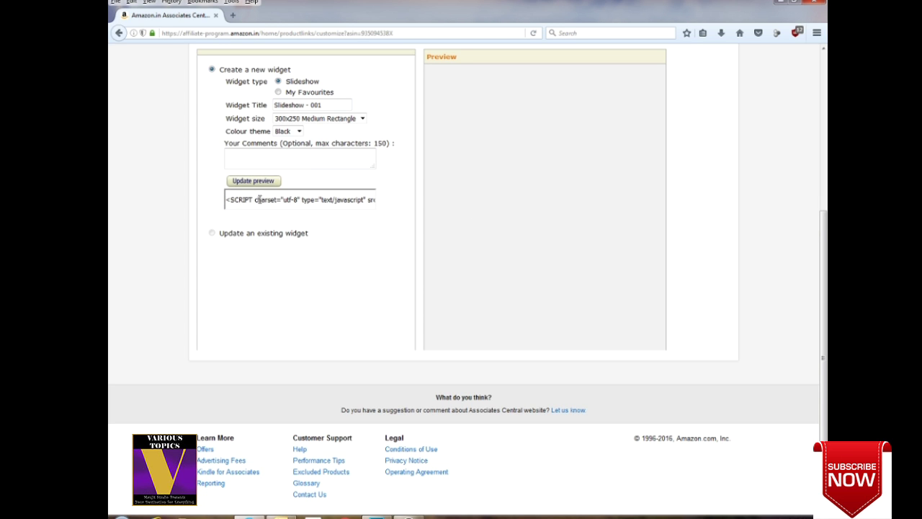
left_click_drag(240, 200, 436, 199)
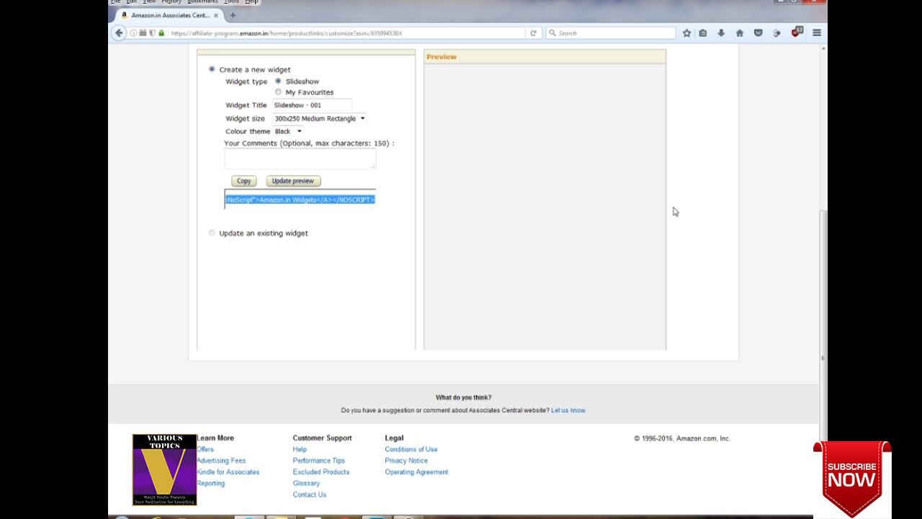
scroll(661, 264, "up", 3)
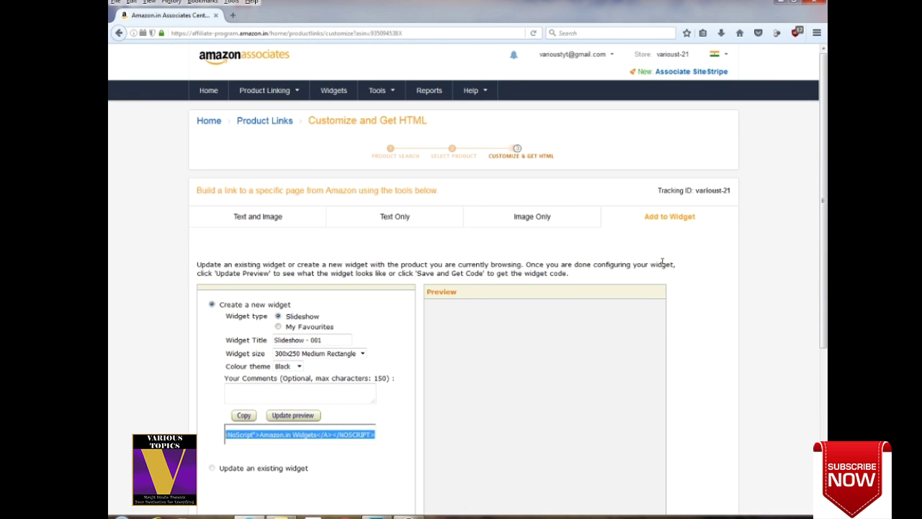
mouse_move(291, 91)
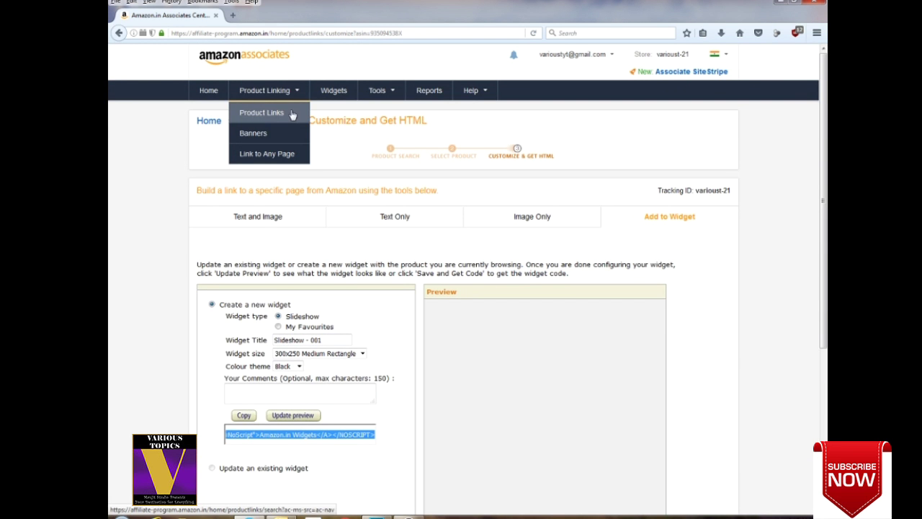
Open the Banner Links page and browse the available banner sizes.
left_click(256, 137)
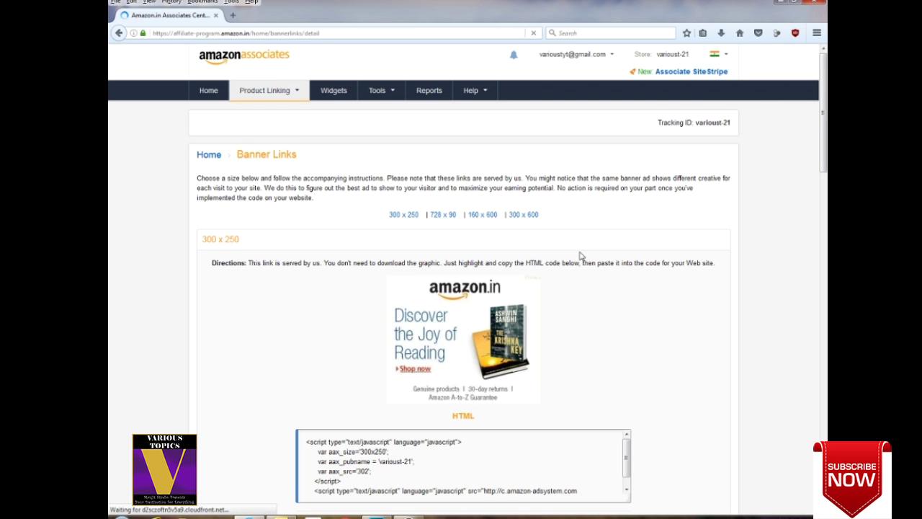
scroll(605, 263, "down", 2)
scroll(634, 266, "down", 1)
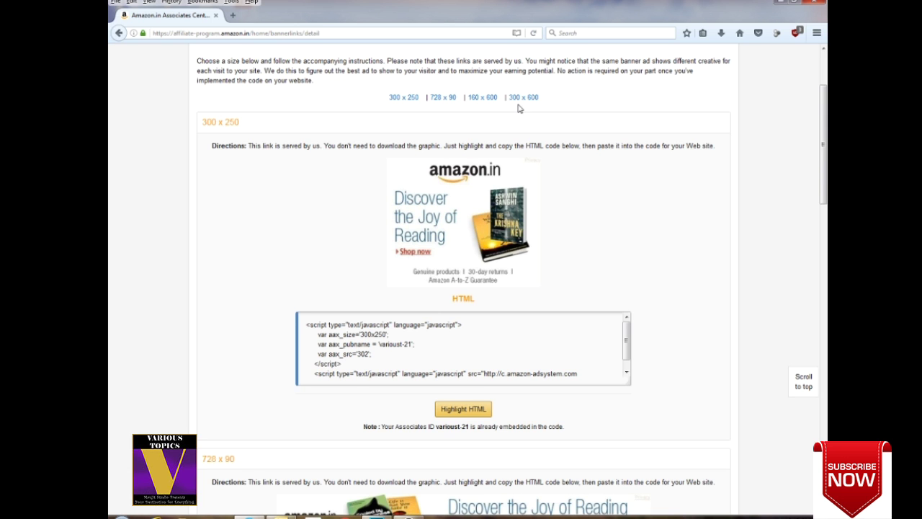
scroll(656, 250, "down", 3)
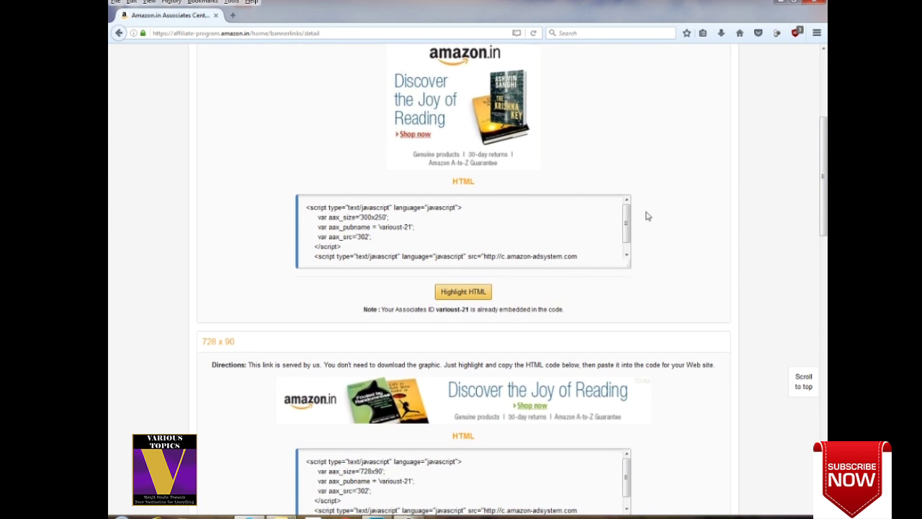
scroll(706, 197, "up", 3)
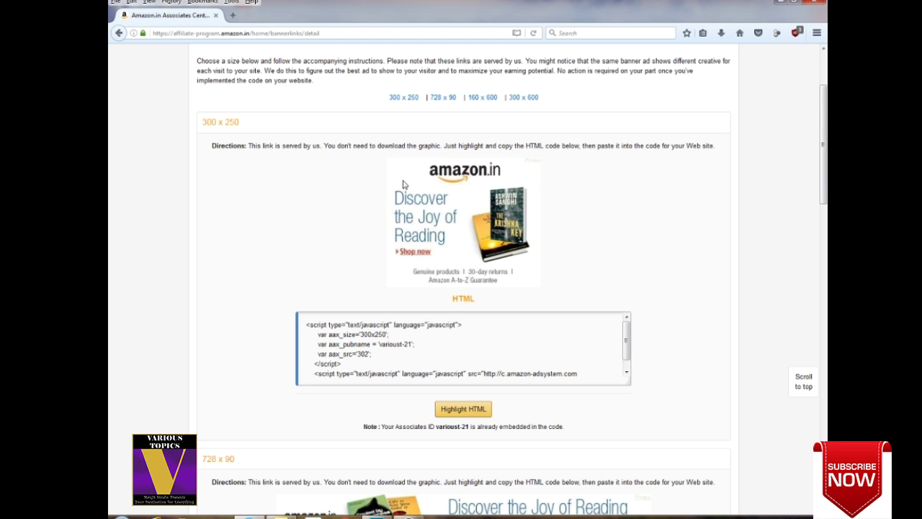
Select the HTML code of the 300x250, 728x90, 160x600 and 300x600 banners in turn.
left_click(336, 350)
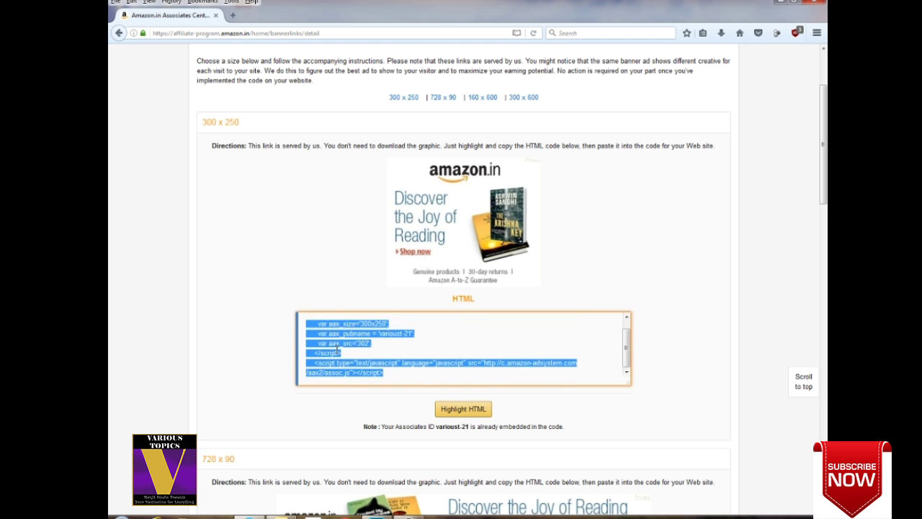
scroll(610, 348, "down", 3)
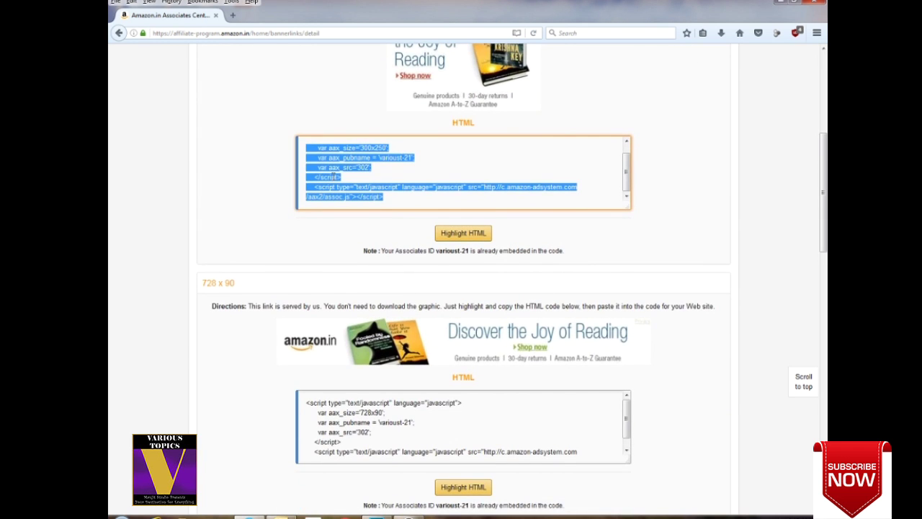
scroll(567, 278, "down", 3)
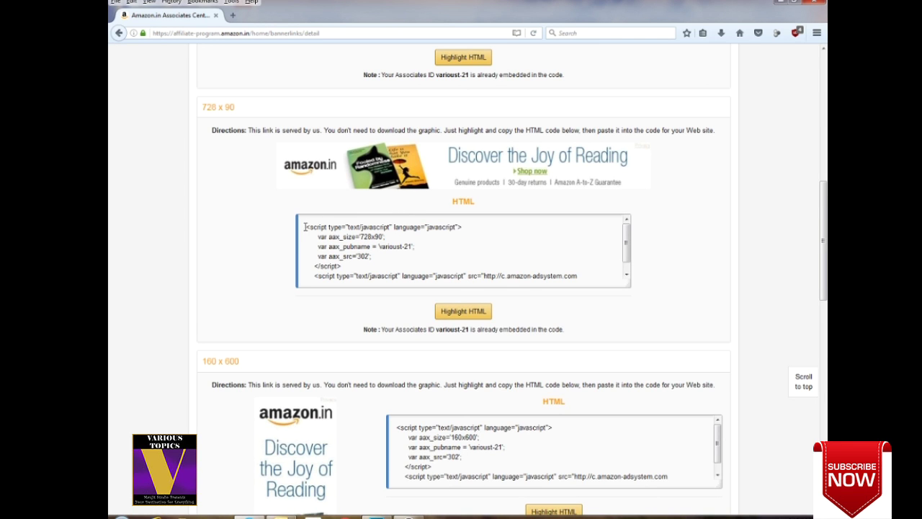
left_click(353, 245)
scroll(311, 260, "down", 3)
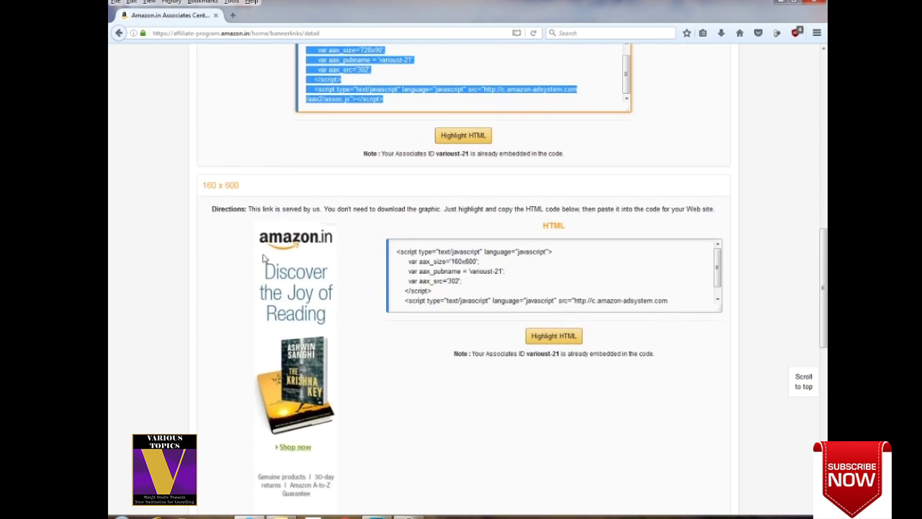
scroll(312, 261, "down", 2)
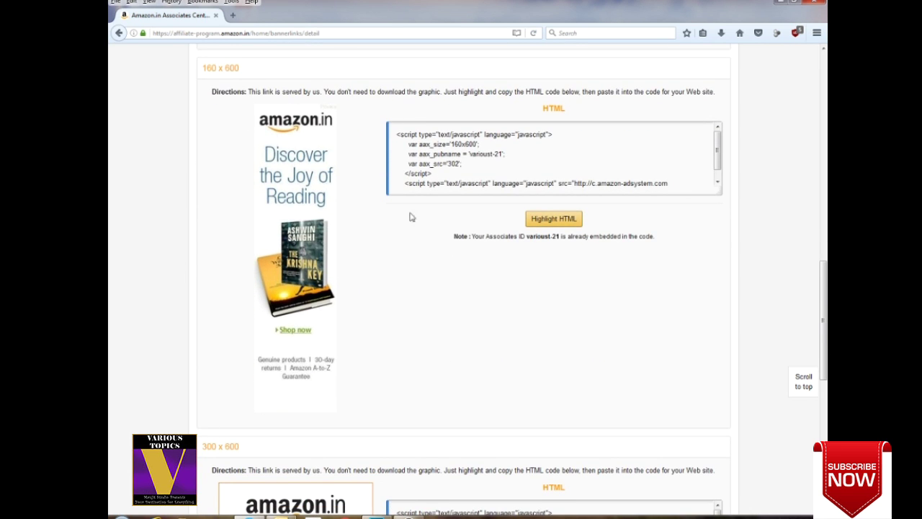
left_click(440, 140)
scroll(302, 216, "down", 6)
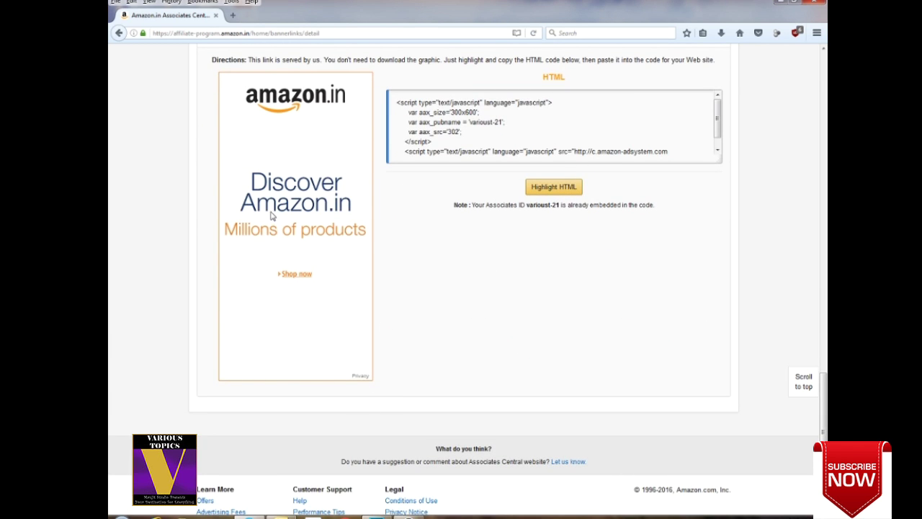
left_click(487, 117)
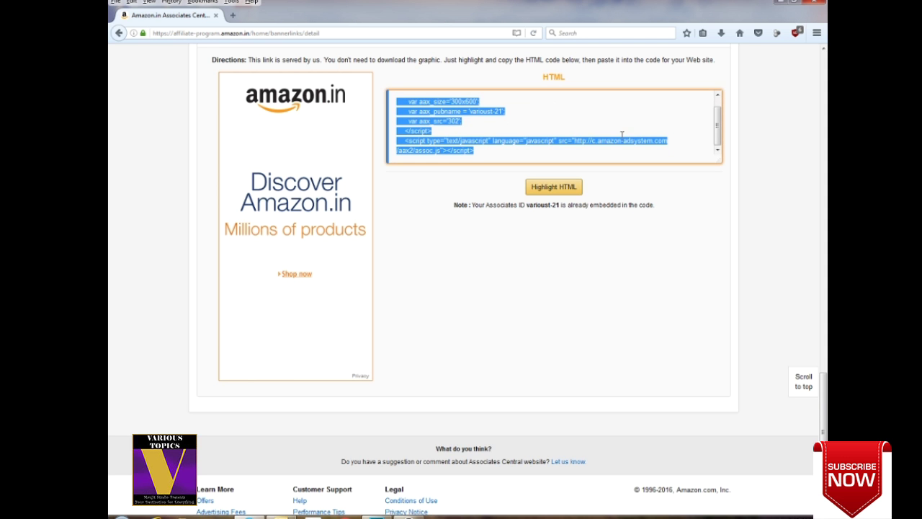
Scroll back up and reselect the 300x250 banner code.
scroll(563, 233, "up", 5)
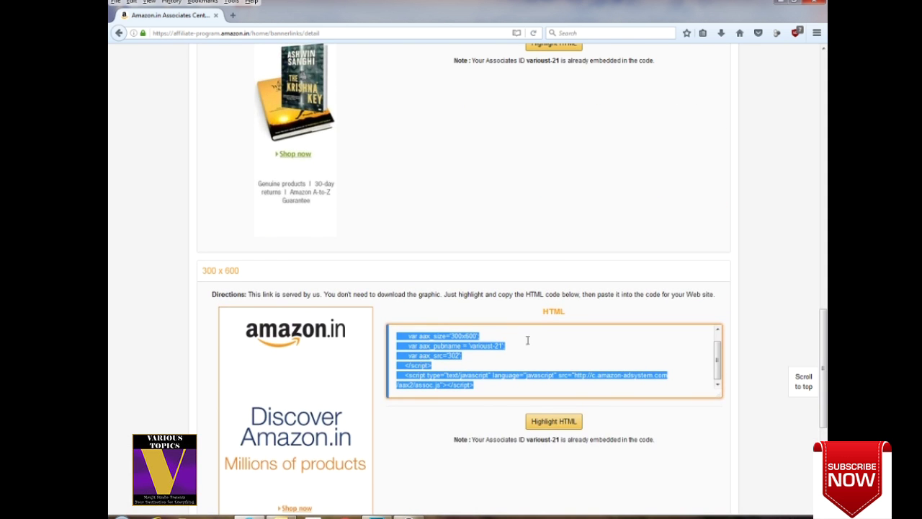
scroll(634, 252, "up", 5)
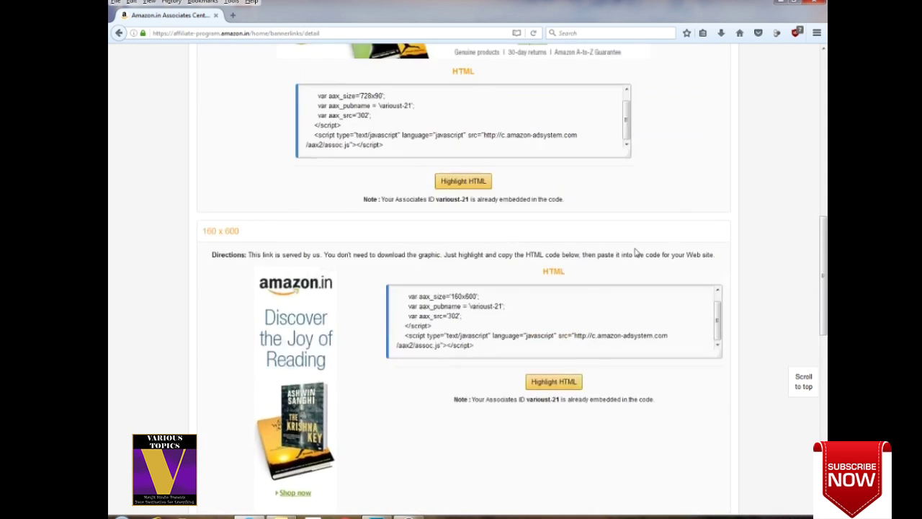
scroll(626, 238, "up", 3)
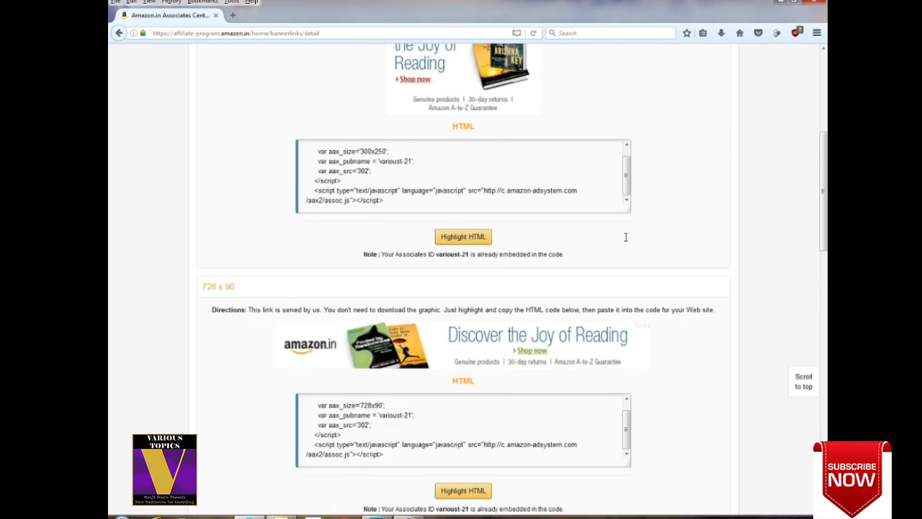
left_click(332, 308)
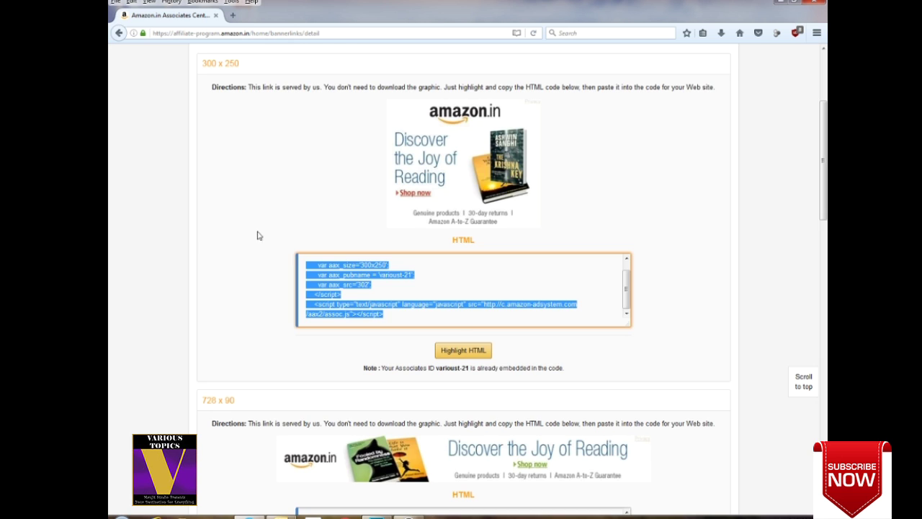
scroll(309, 233, "up", 3)
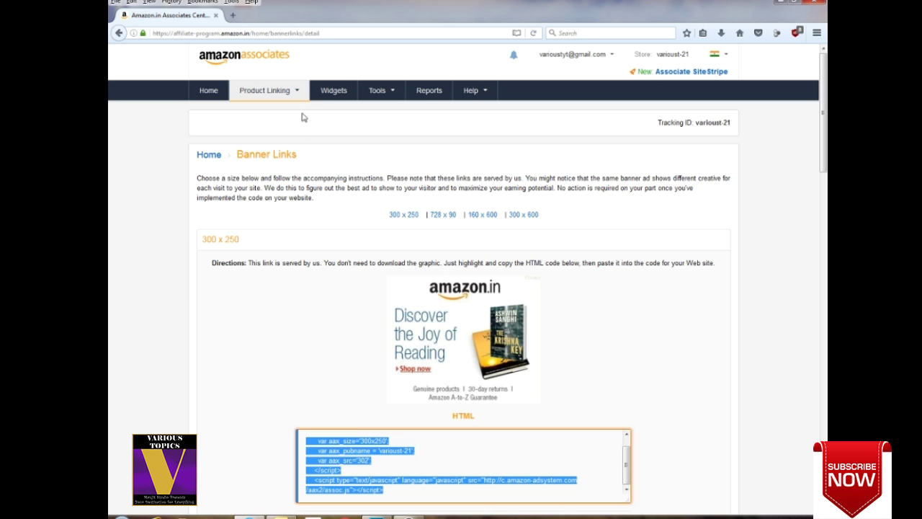
mouse_move(293, 92)
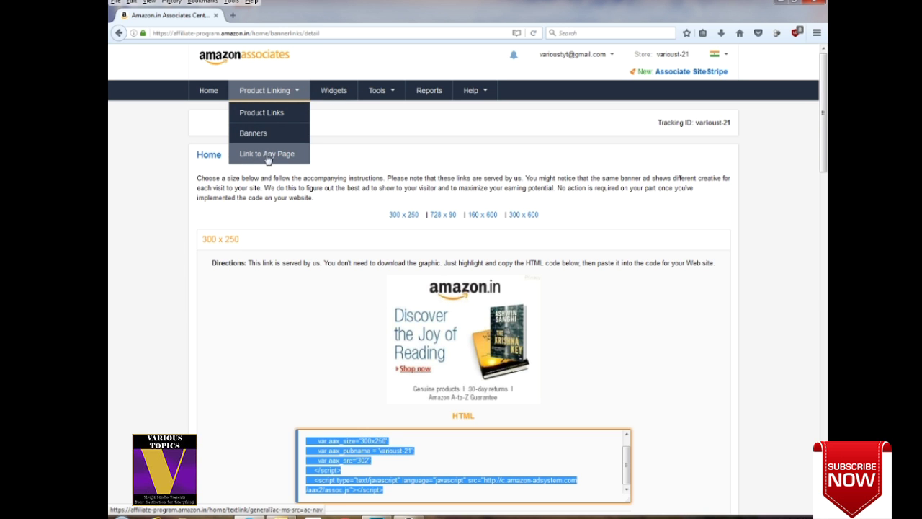
Set up a favourite-destination link to Electronics > Mobiles & Tablets named 'New Mobile Launch'.
left_click(286, 160)
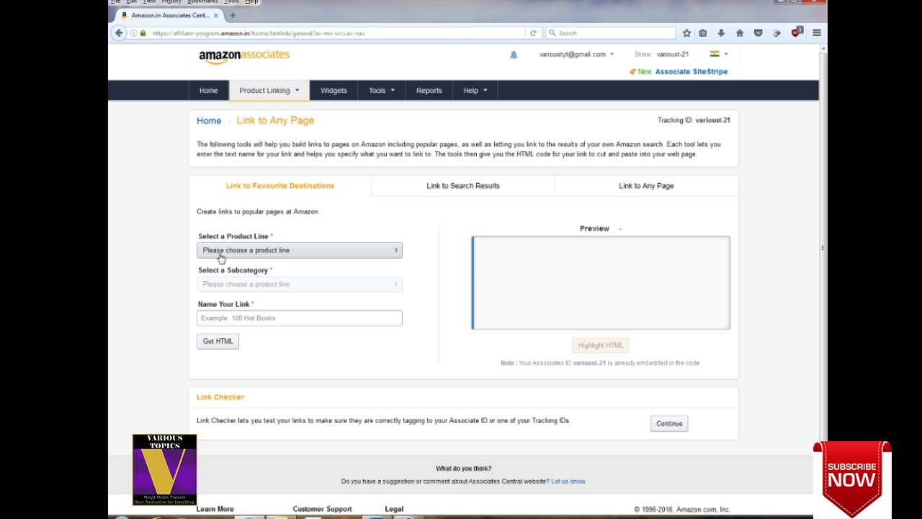
left_click(395, 252)
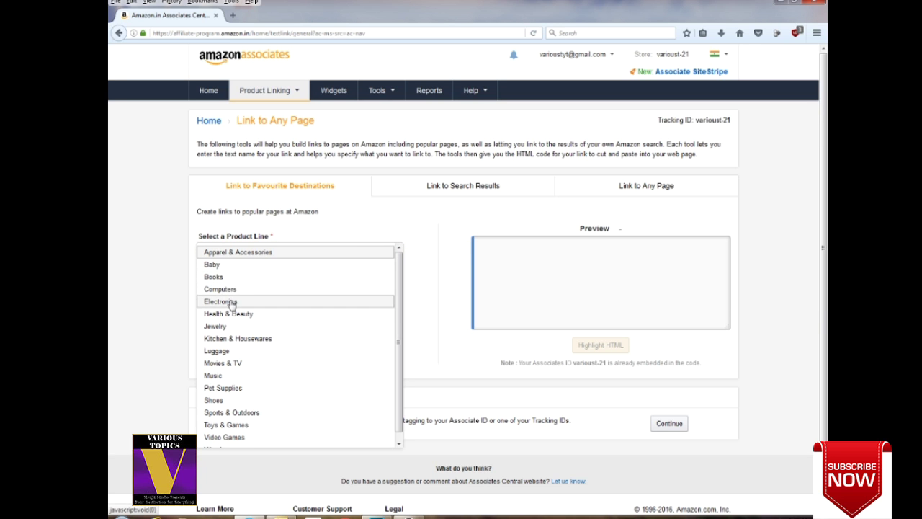
left_click(241, 302)
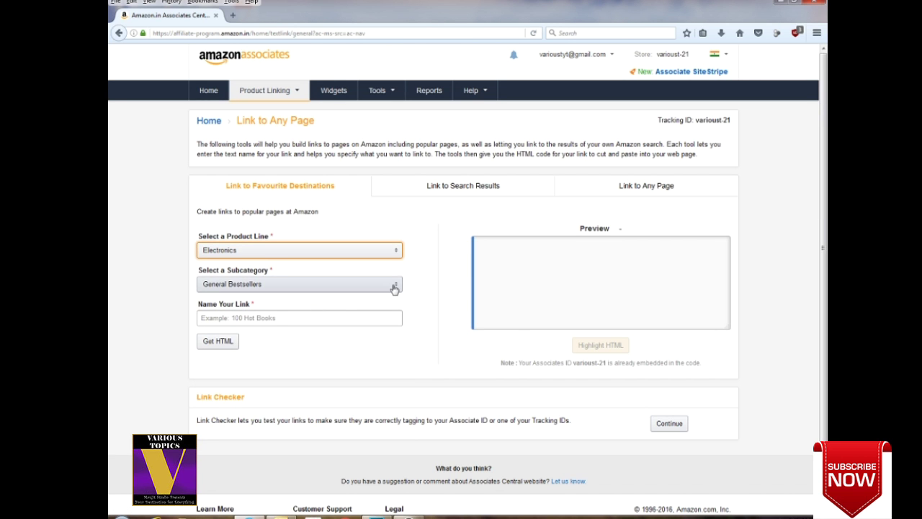
left_click(395, 287)
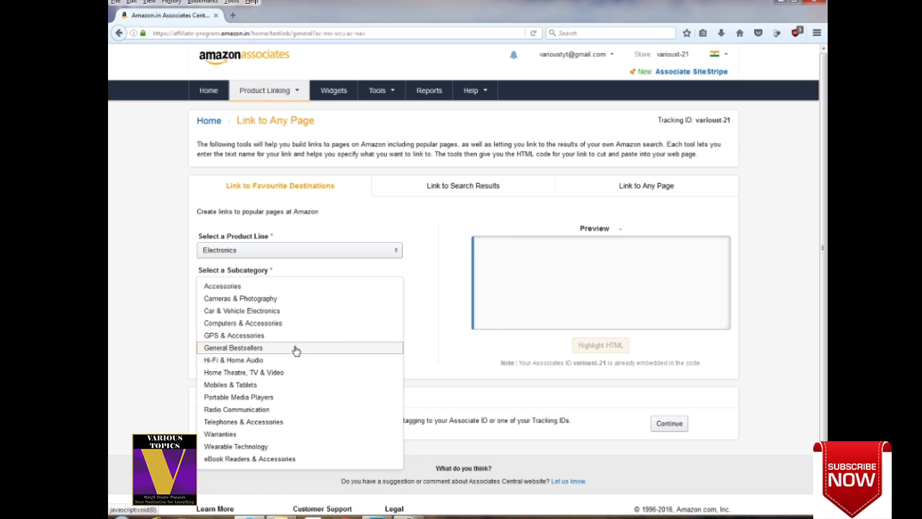
left_click(249, 386)
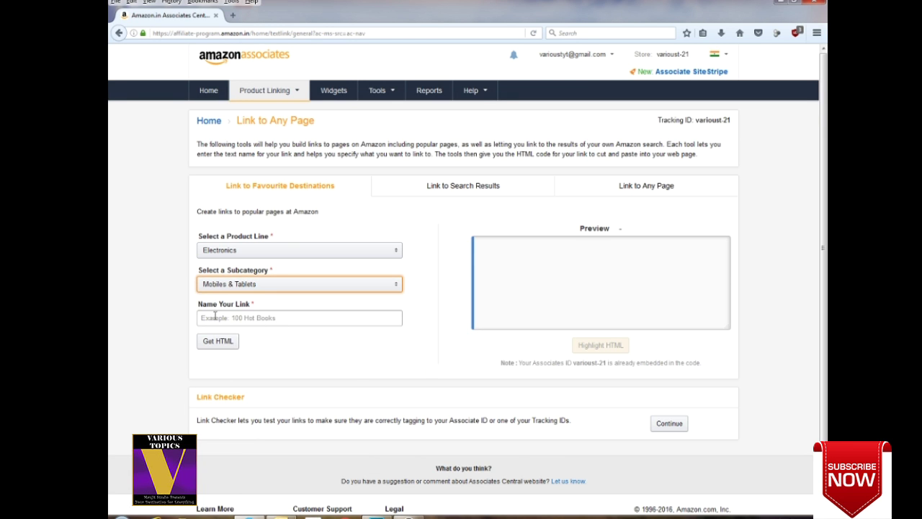
left_click(214, 318)
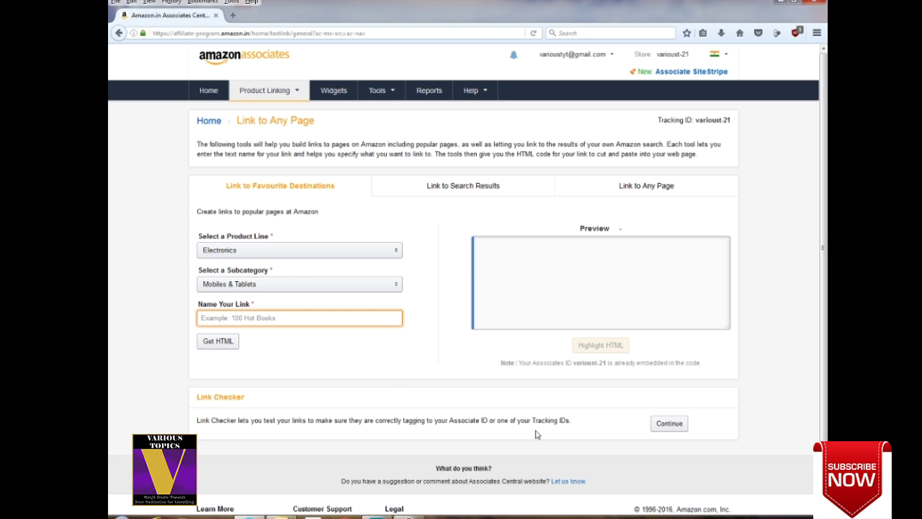
type("New Mobile Launch")
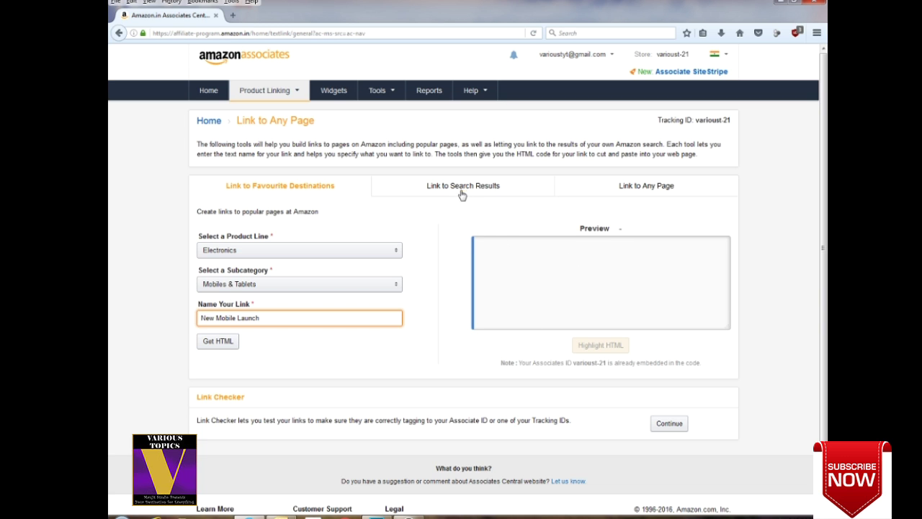
Look over the other link builders, then get the HTML for the 'New Mobile Launch' link.
left_click(461, 188)
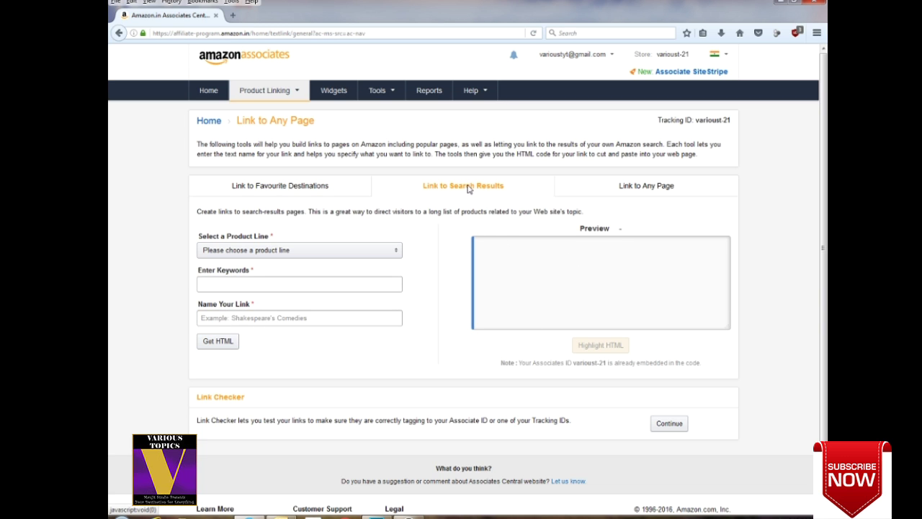
left_click(634, 189)
left_click(308, 186)
left_click(465, 192)
left_click(667, 194)
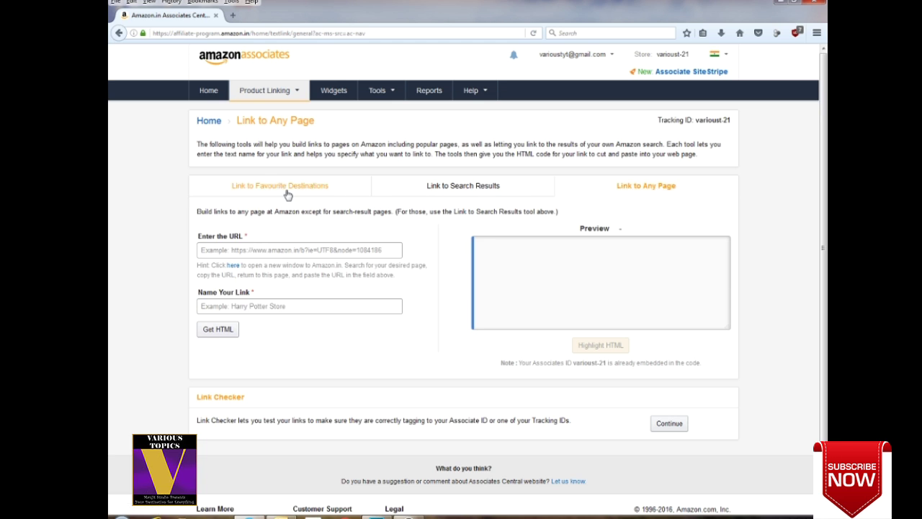
left_click(317, 193)
left_click(219, 343)
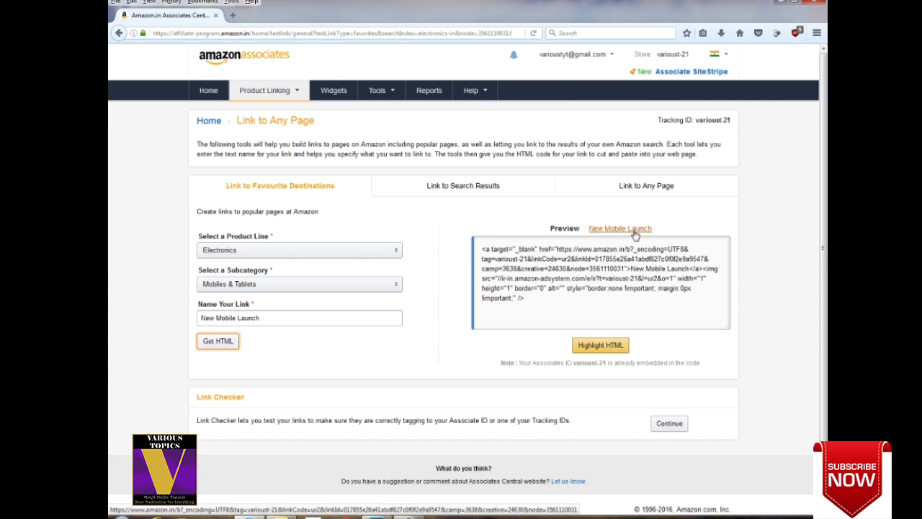
Open the New Mobile Launch preview, scroll the Mobiles & Tablets store page, then return to the Associates tab.
left_click(612, 230)
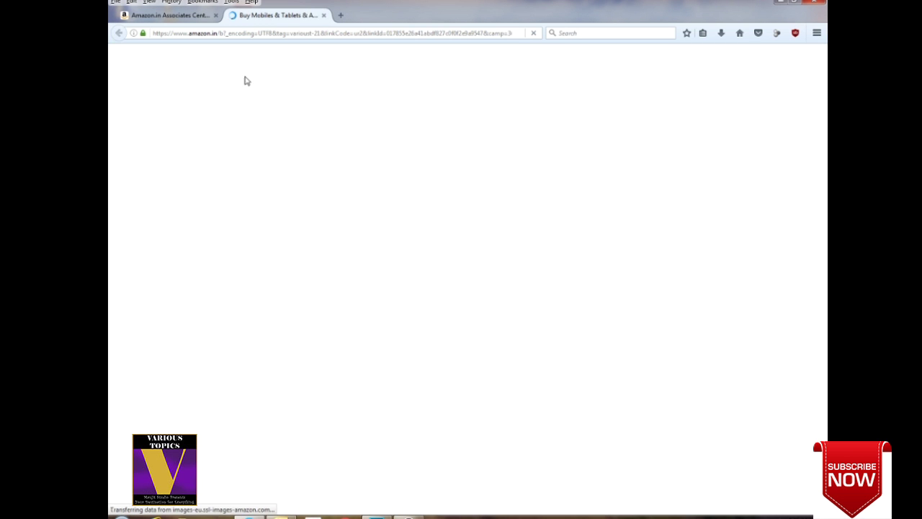
scroll(559, 189, "down", 5)
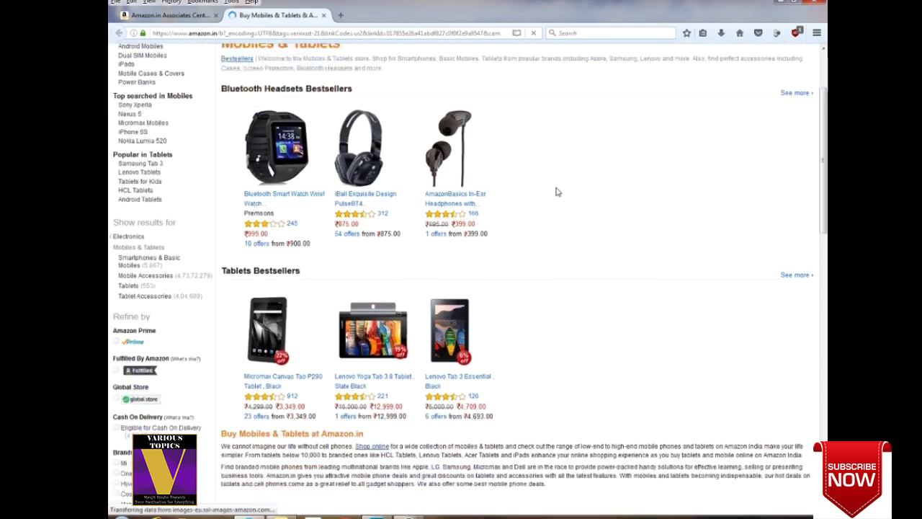
scroll(556, 191, "down", 2)
scroll(557, 191, "up", 5)
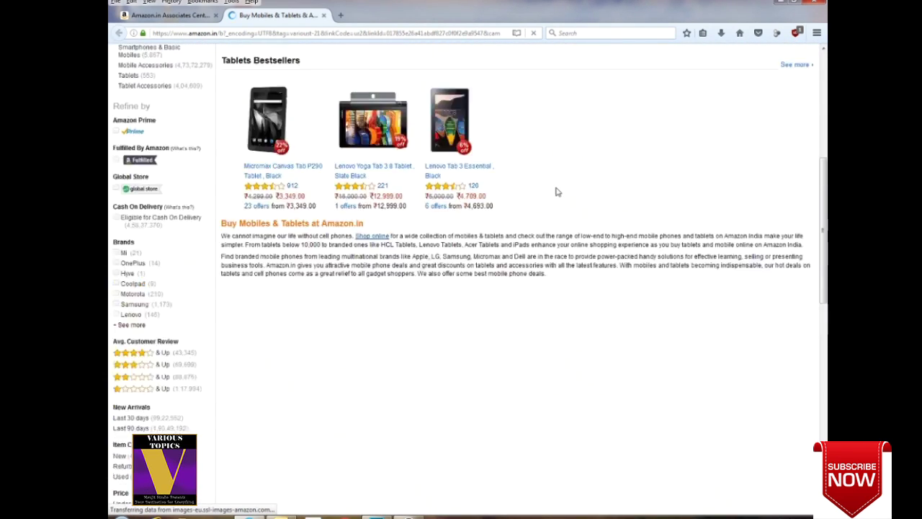
scroll(557, 192, "up", 2)
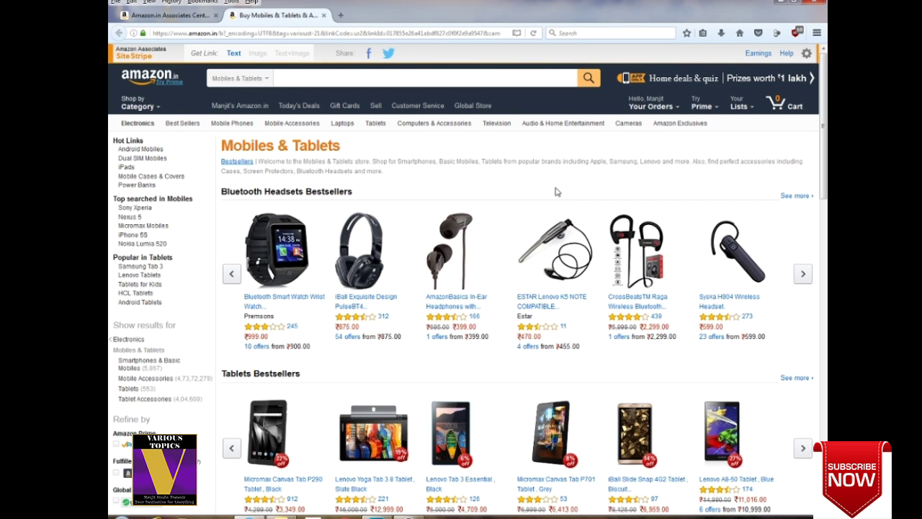
scroll(557, 192, "down", 5)
scroll(557, 192, "up", 5)
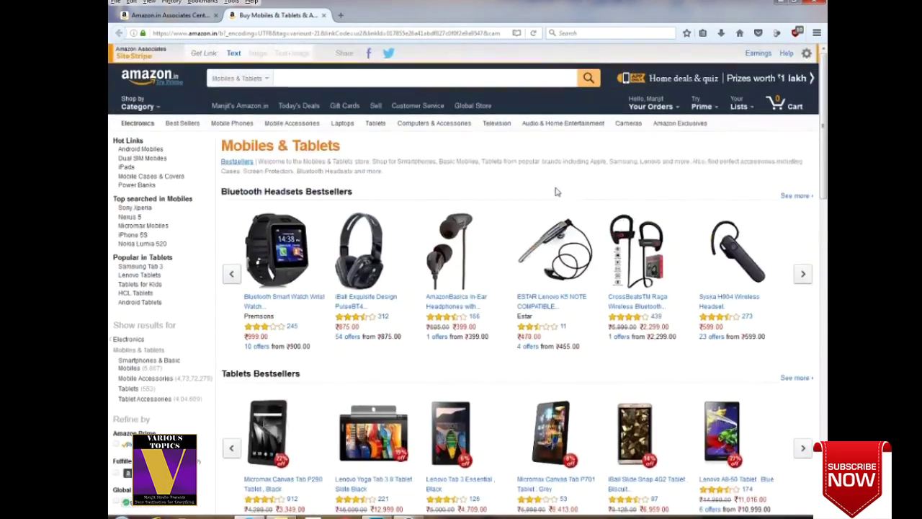
scroll(557, 192, "down", 3)
scroll(556, 192, "up", 3)
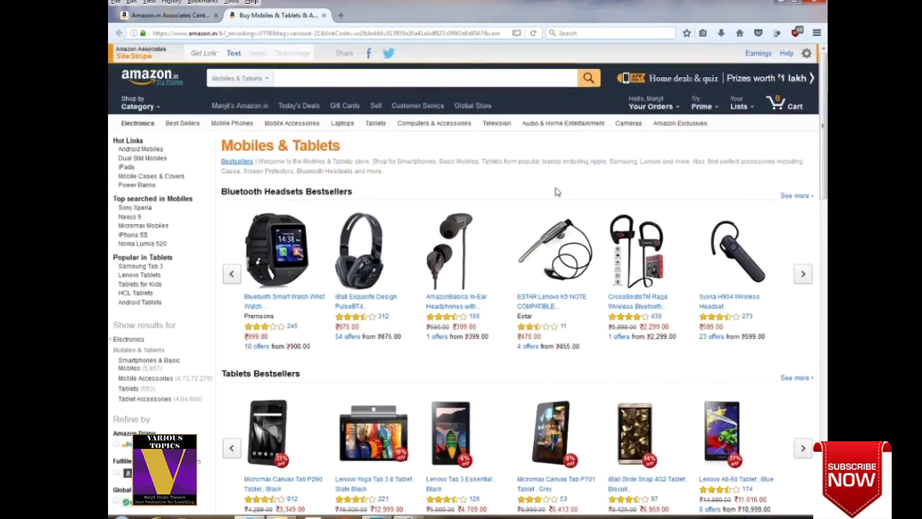
left_click(170, 14)
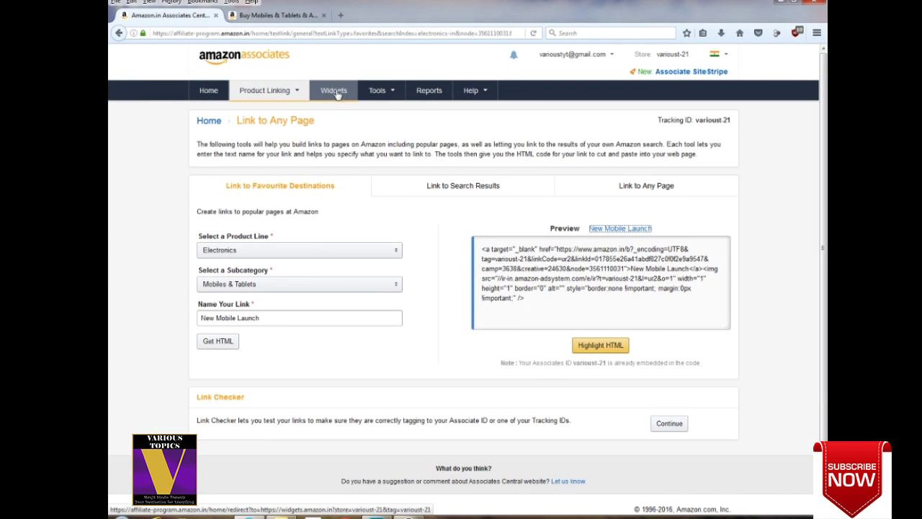
Open Widgets from the nav bar and choose Add to your Web page under Search.
left_click(340, 92)
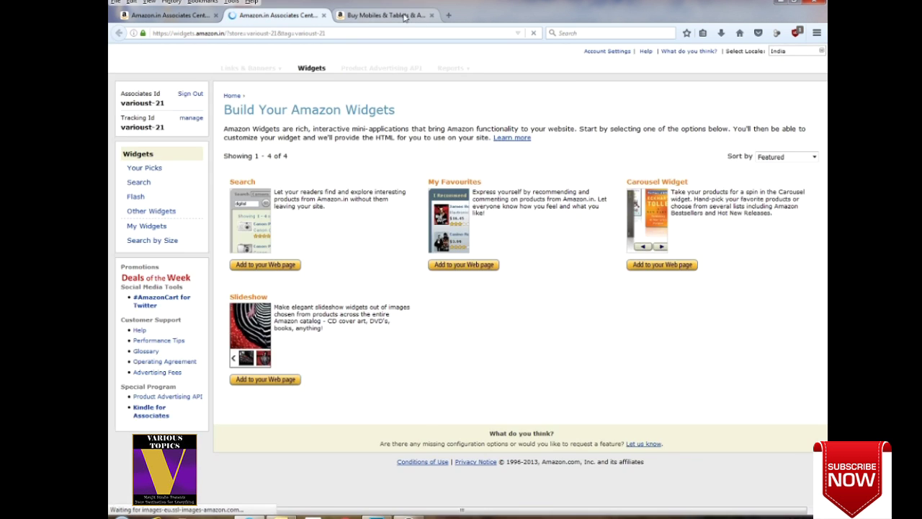
left_click(382, 15)
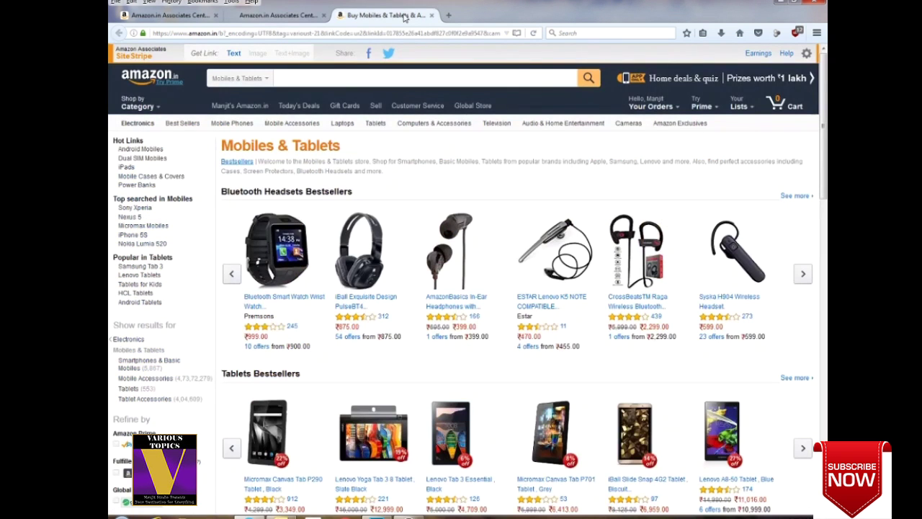
left_click(289, 16)
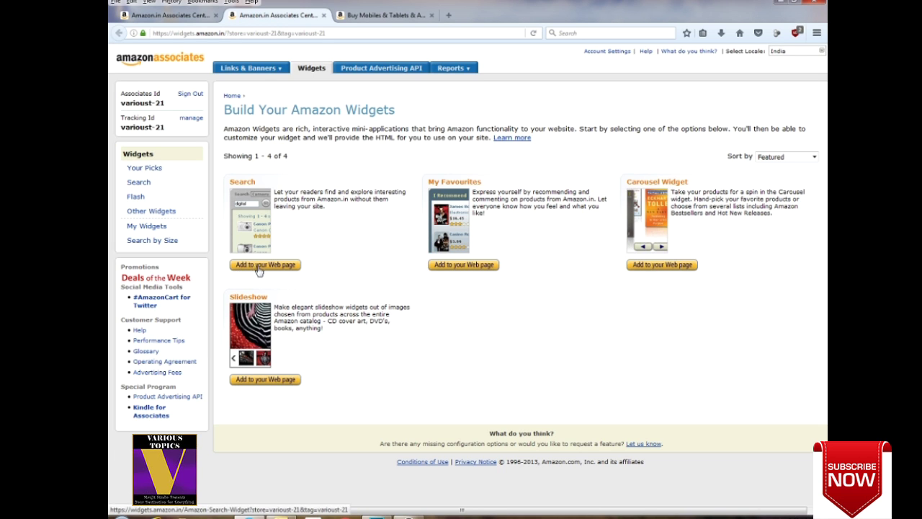
left_click(282, 268)
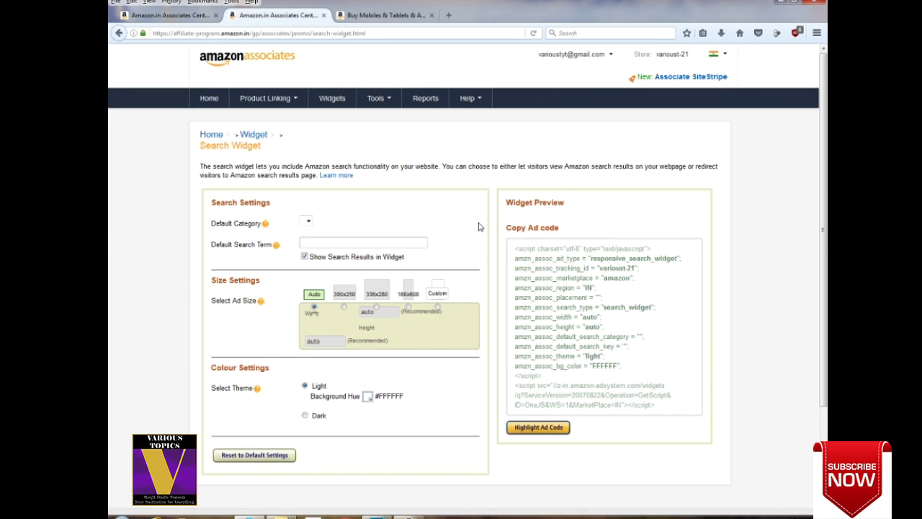
Give the Search widget a 336x280 size and a D71818 red background.
scroll(480, 223, "down", 1)
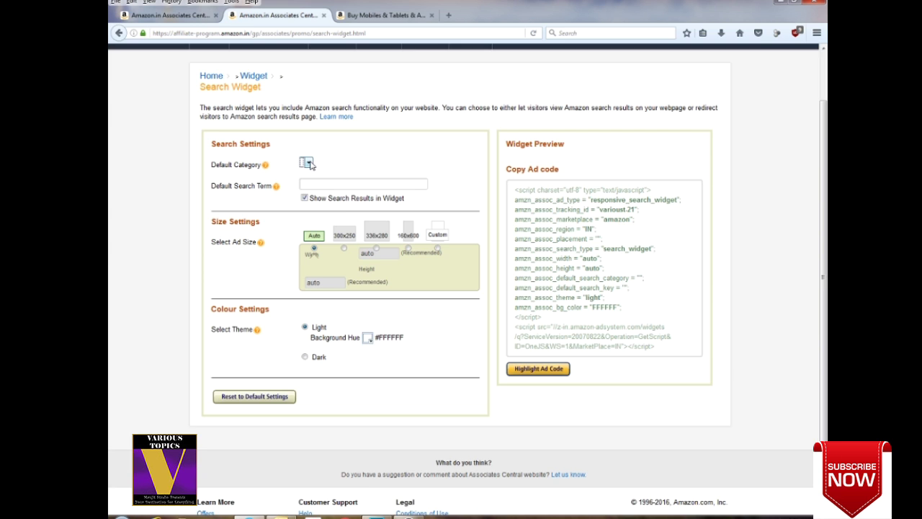
scroll(310, 165, "down", 2)
scroll(422, 237, "up", 4)
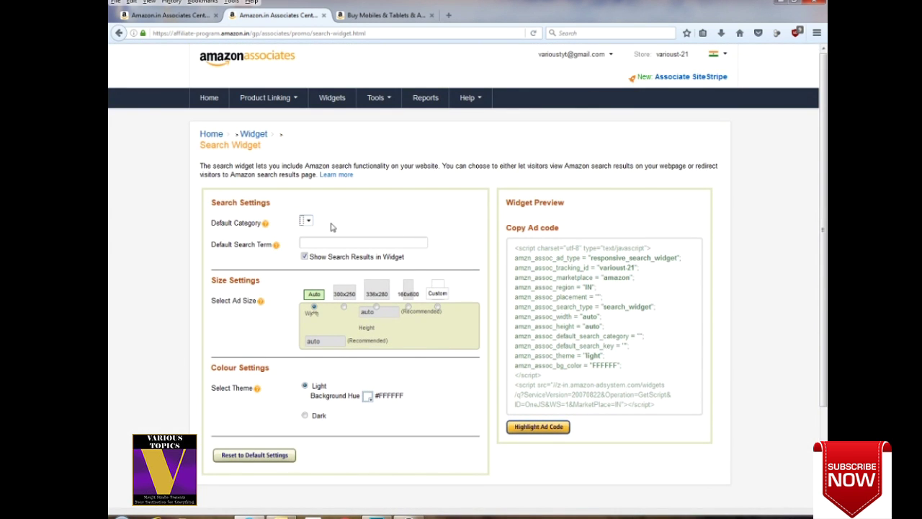
scroll(370, 183, "down", 2)
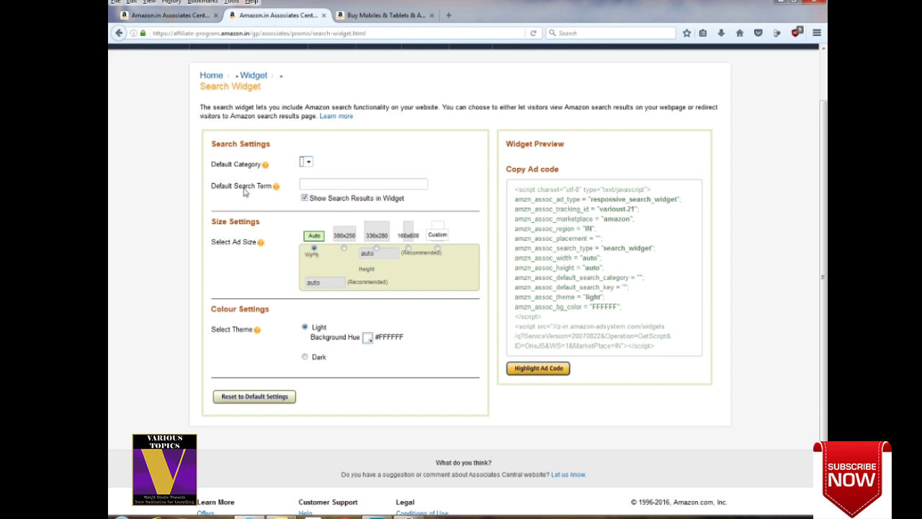
left_click(364, 184)
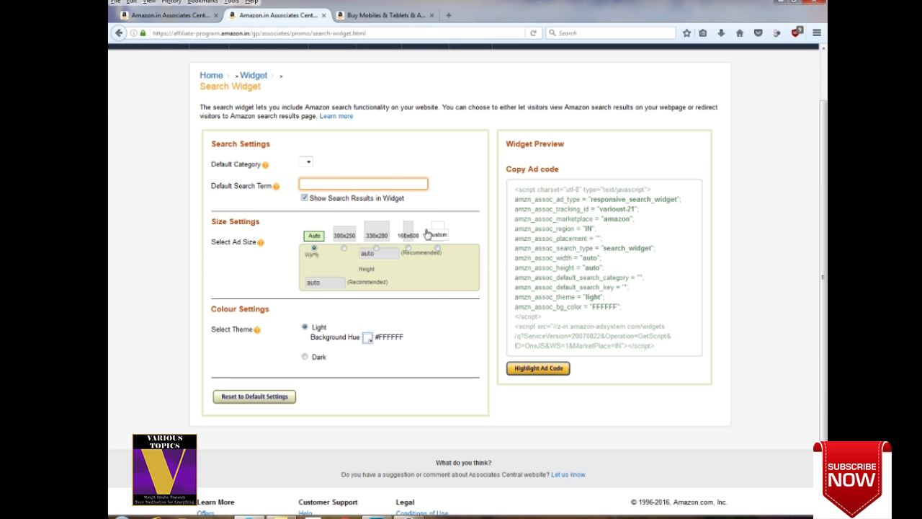
left_click(377, 248)
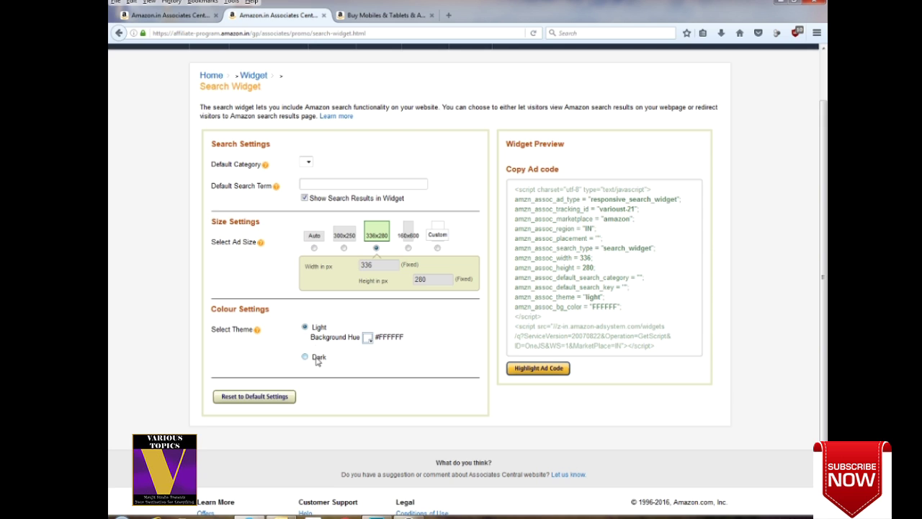
left_click(367, 339)
left_click(399, 397)
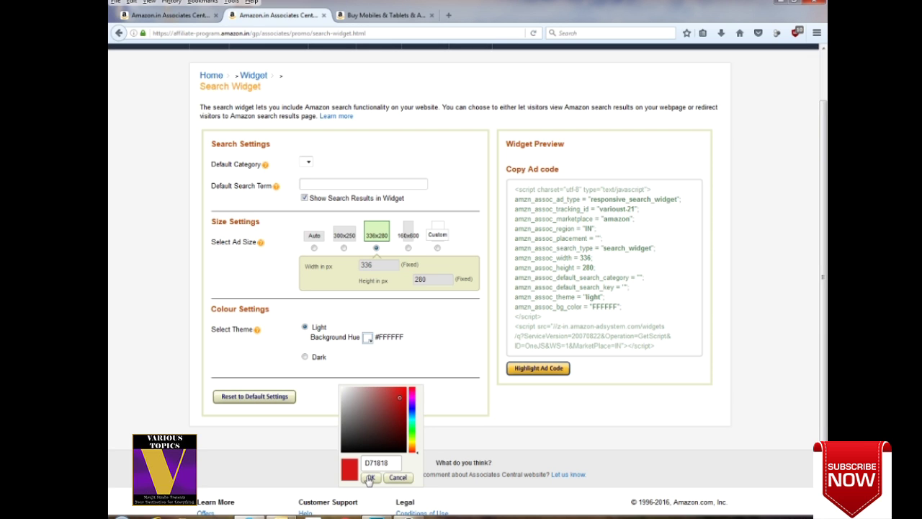
left_click(369, 479)
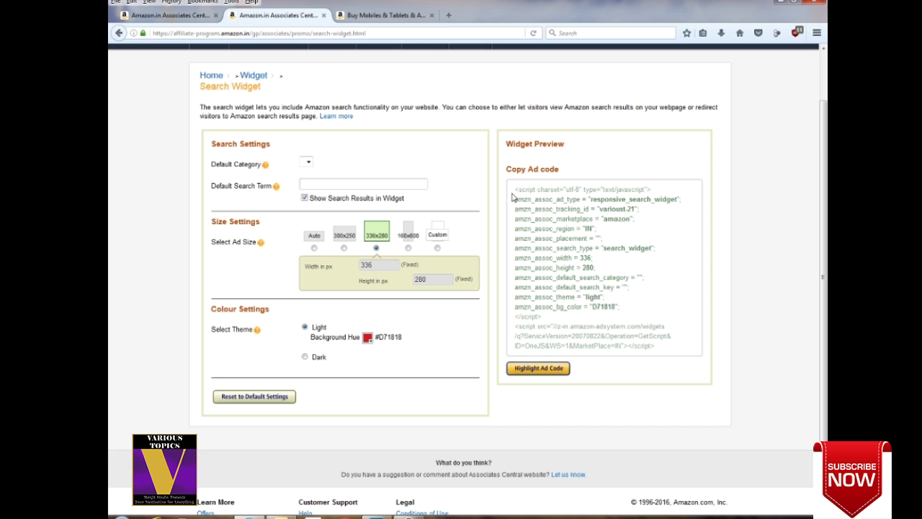
Highlight the widget's ad code, then go back to the Link to Any Page tab.
left_click_drag(515, 192, 669, 353)
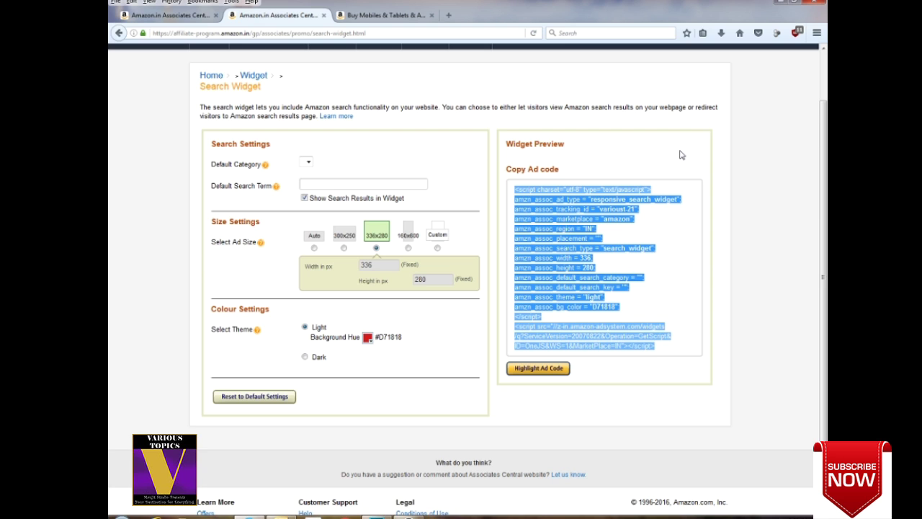
left_click(637, 160)
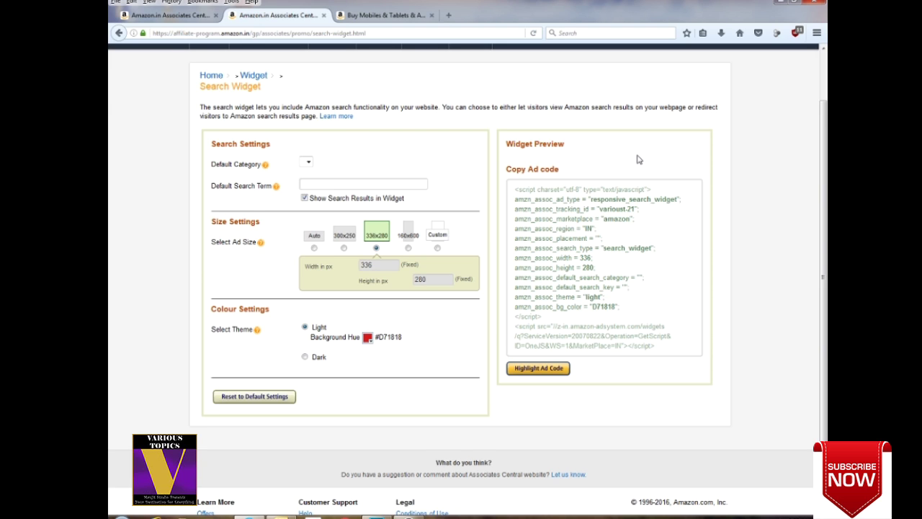
left_click(180, 16)
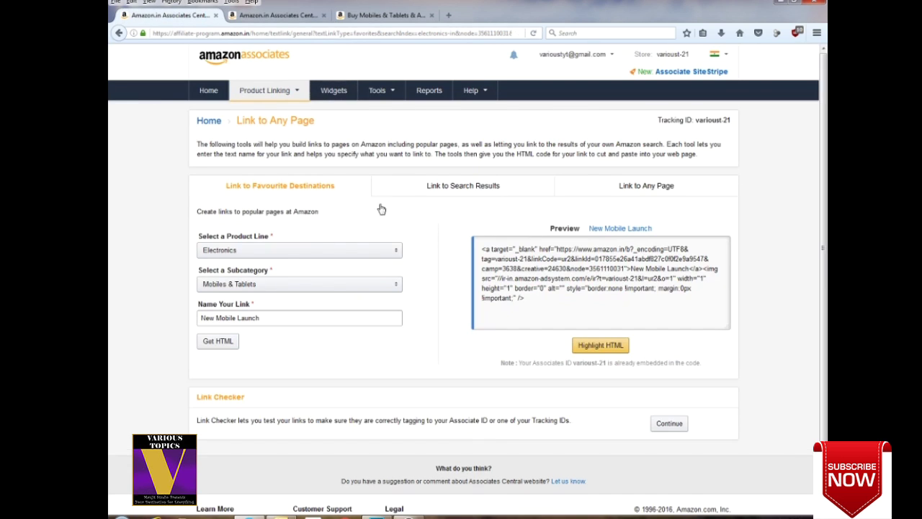
Return to the Associates Central home dashboard with the earnings overview and monthly summary.
left_click(208, 91)
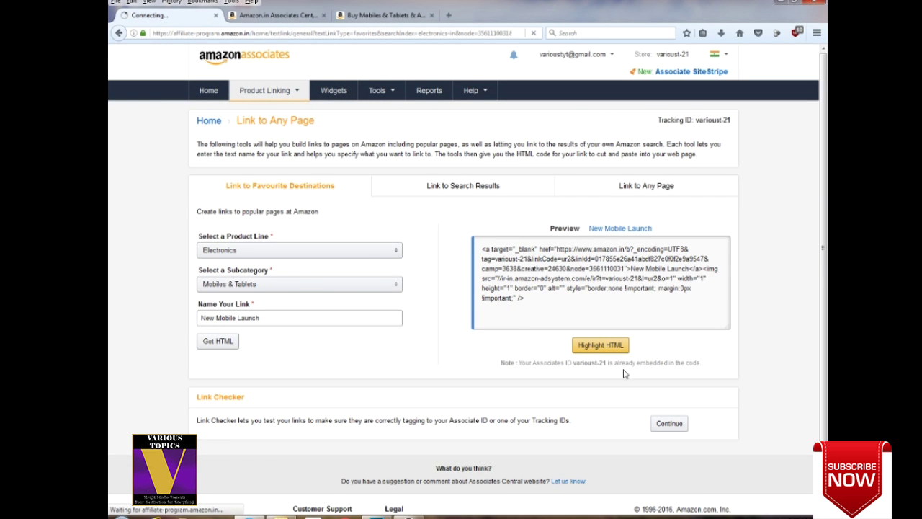